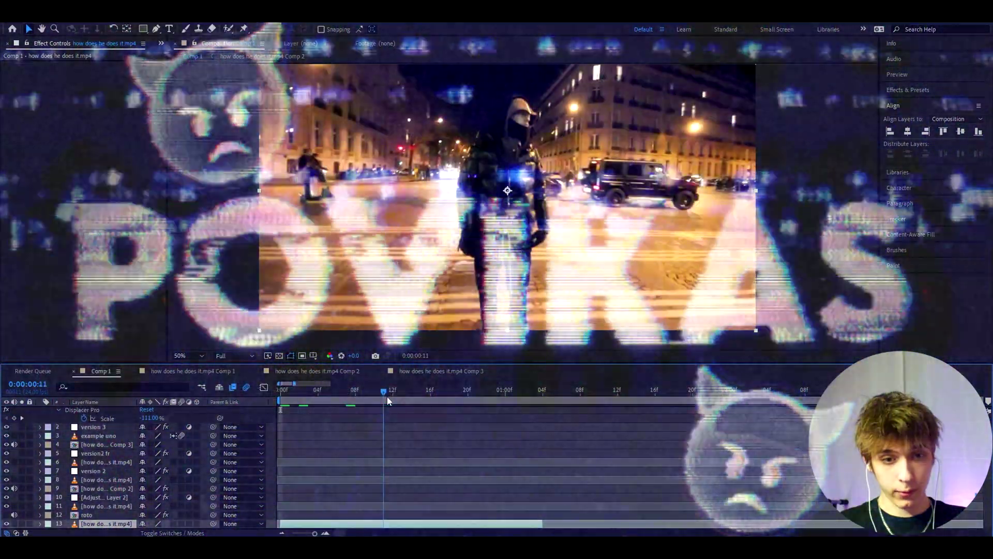
pyautogui.press('space')
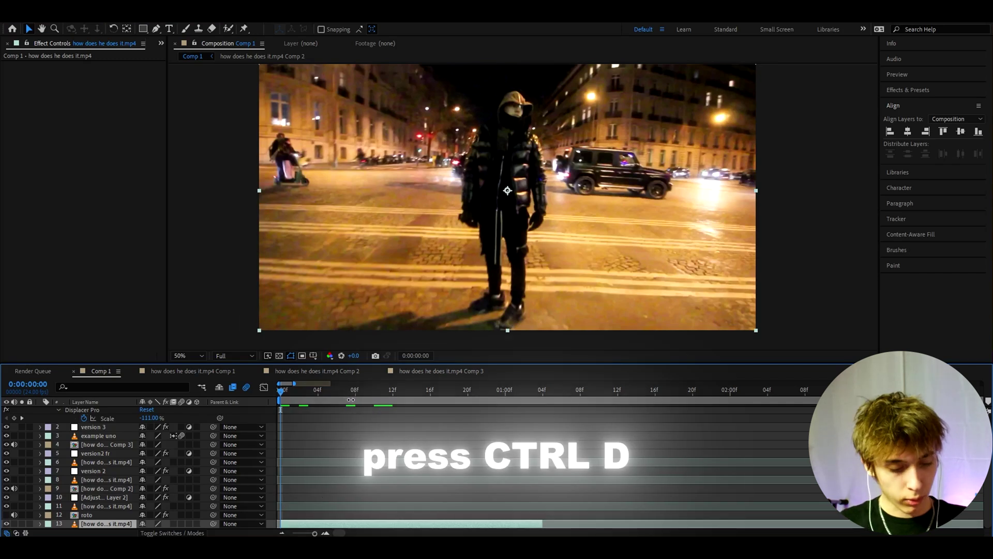
# - Duplicate the street footage layer and pre-compose the copy as 'rotobrush layer', moving all attributes
pyautogui.hotkey('ctrl', 'd')
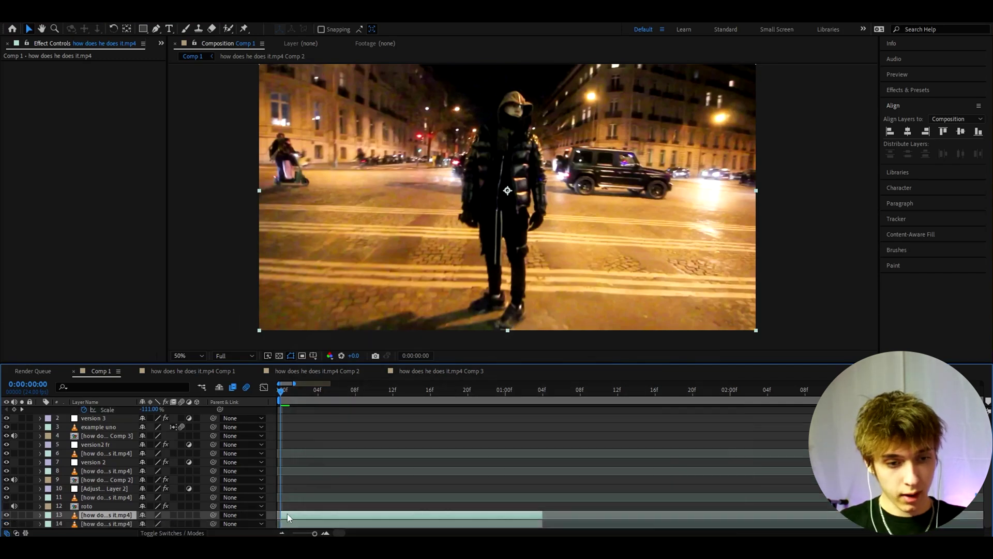
pyautogui.rightClick(287, 514)
pyautogui.click(332, 458)
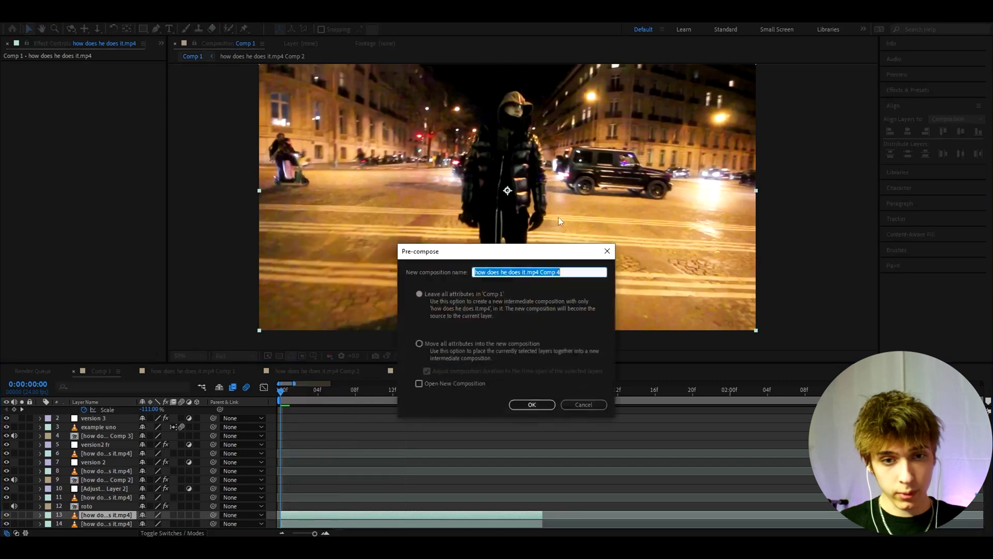
pyautogui.write('rotobrush layer')
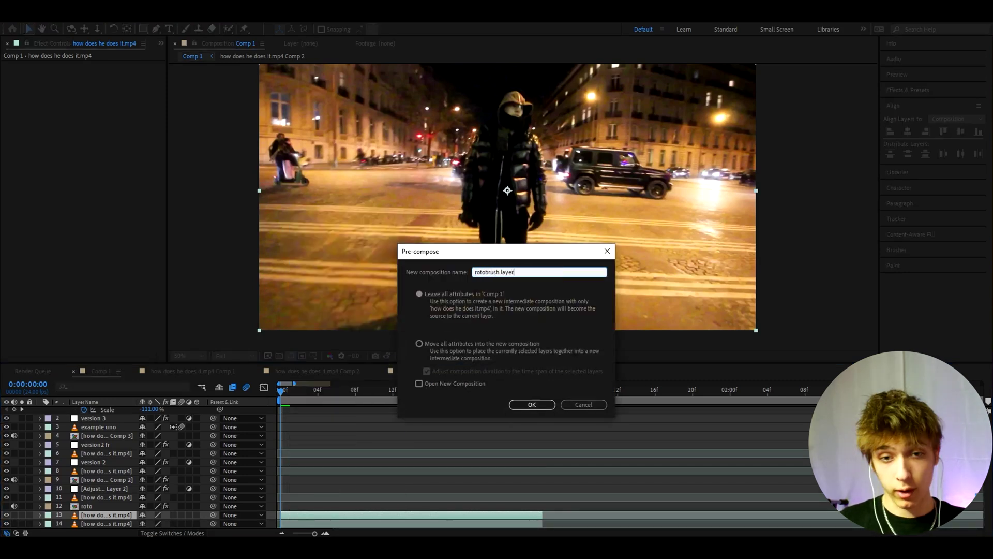
pyautogui.click(420, 344)
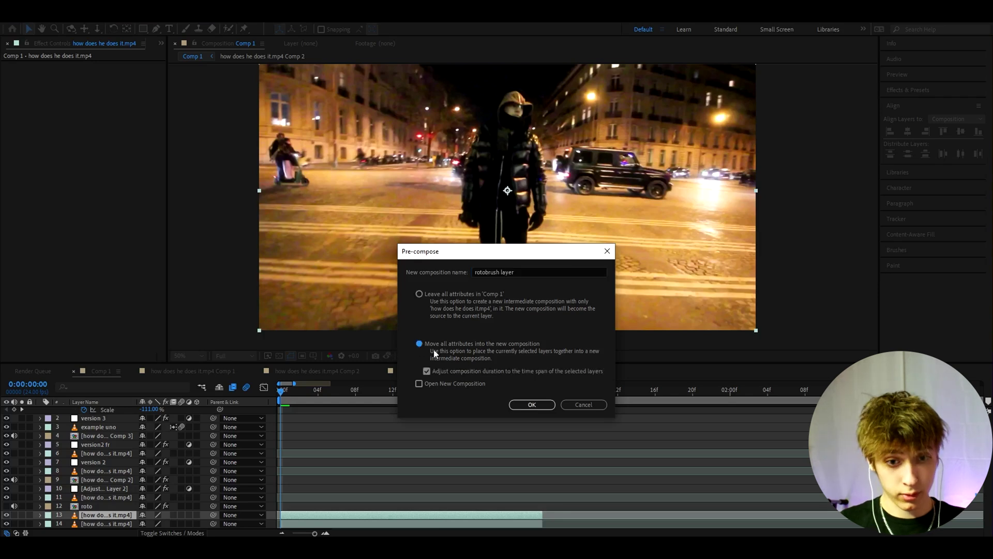
pyautogui.click(532, 404)
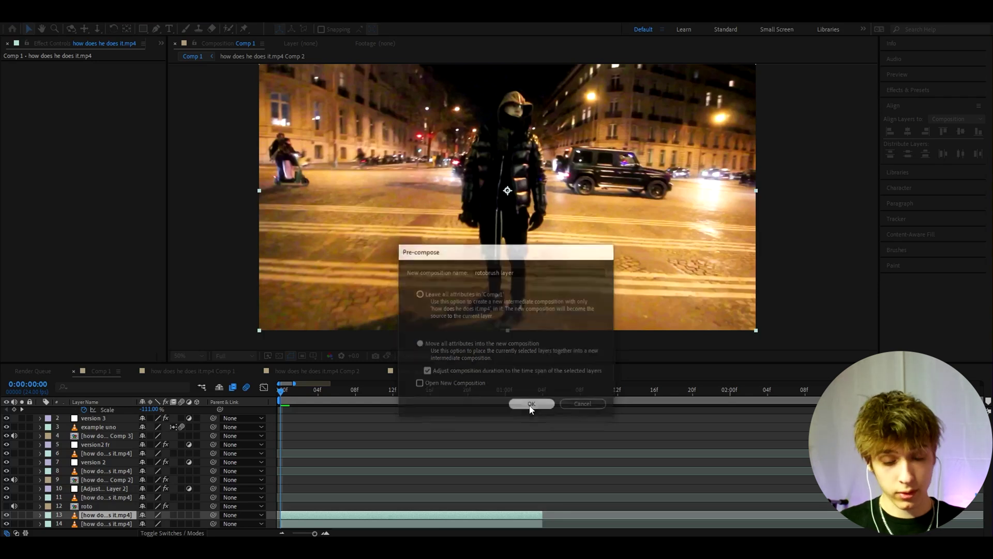
# - Inside the rotobrush layer precomp, paint a Roto Brush selection over the hooded figure, feet to hood
pyautogui.doubleClick(296, 513)
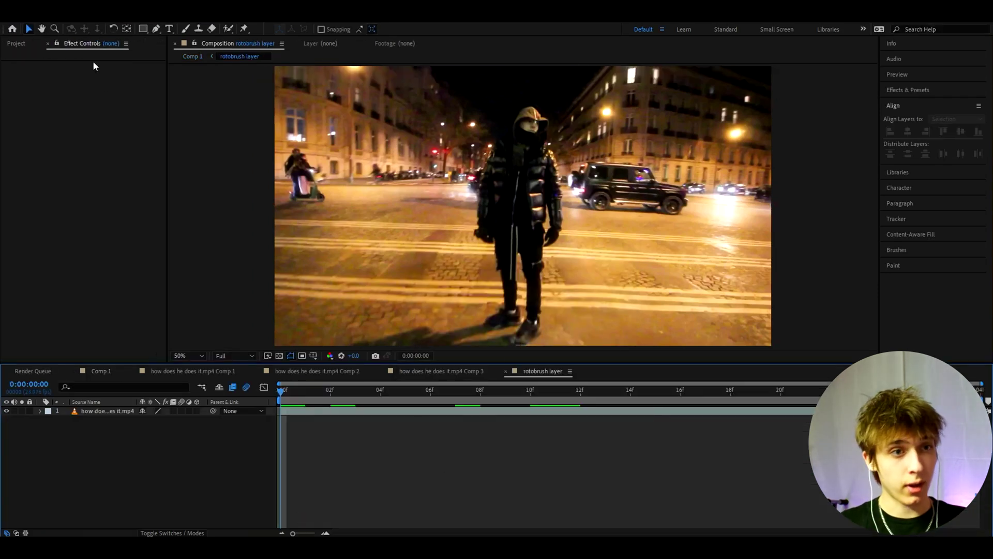
pyautogui.click(321, 413)
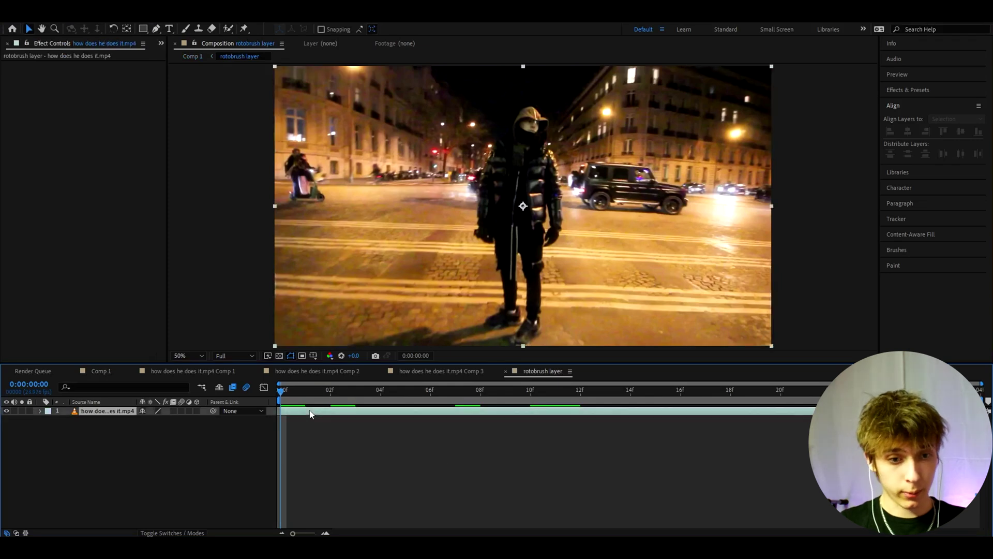
pyautogui.doubleClick(310, 413)
pyautogui.click(228, 29)
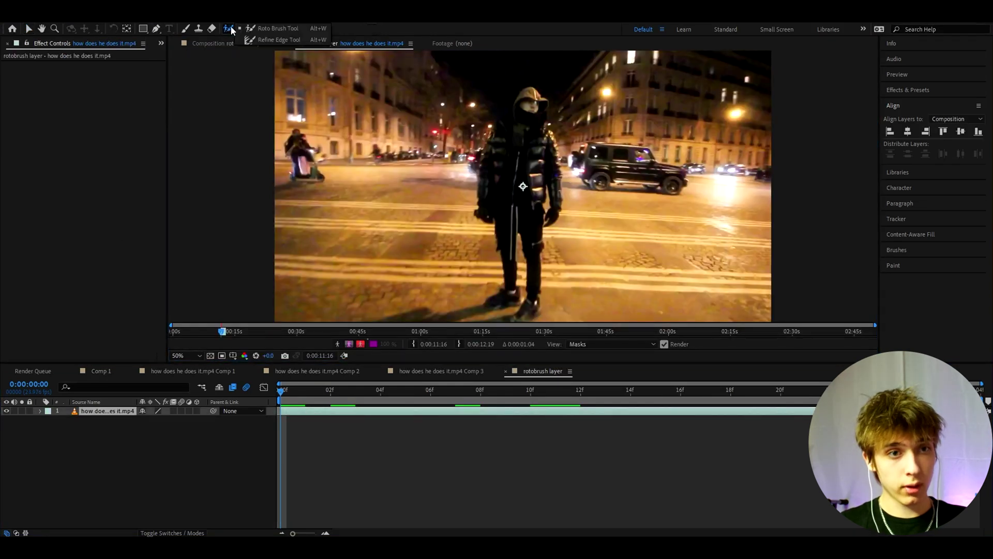
pyautogui.click(278, 28)
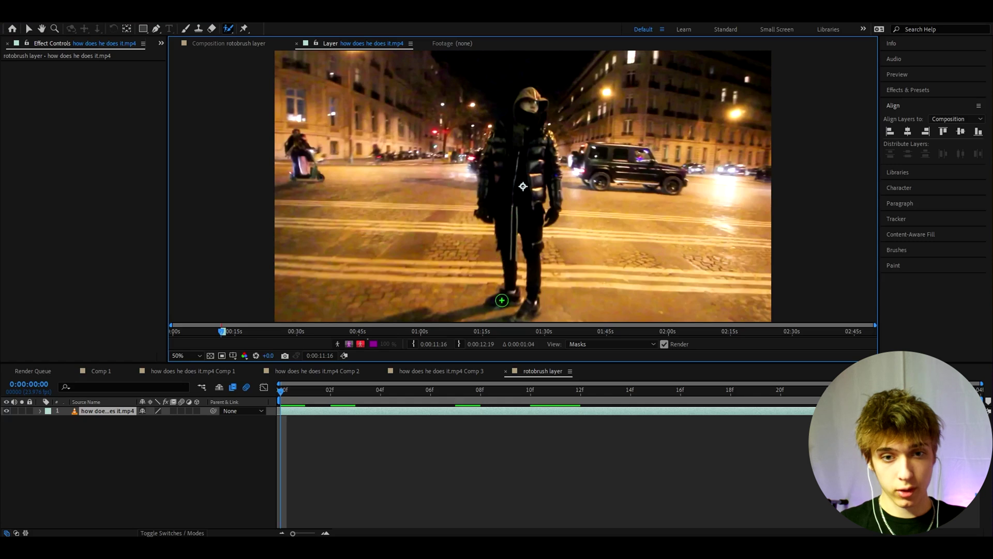
pyautogui.moveTo(501, 300)
pyautogui.mouseDown()
pyautogui.moveTo(508, 206)
pyautogui.moveTo(491, 192)
pyautogui.moveTo(530, 103)
pyautogui.moveTo(559, 179)
pyautogui.moveTo(555, 210)
pyautogui.moveTo(553, 184)
pyautogui.moveTo(526, 206)
pyautogui.moveTo(544, 269)
pyautogui.moveTo(529, 310)
pyautogui.moveTo(536, 195)
pyautogui.moveTo(524, 147)
pyautogui.mouseUp()
pyautogui.moveTo(520, 105); pyautogui.dragTo(530, 93)
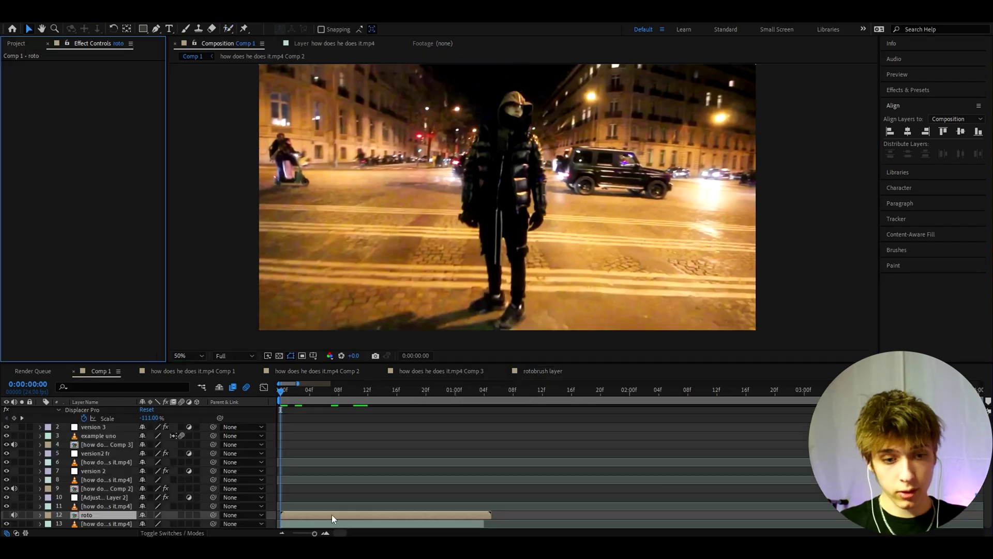
# - Show the roto layer and briefly hide the background footage to check the cutout across frames
pyautogui.click(6, 515)
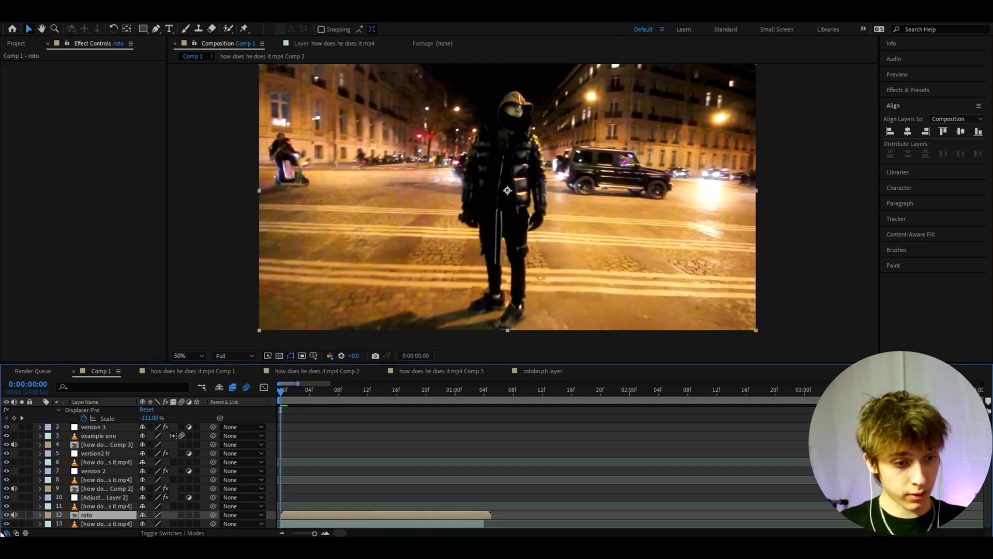
pyautogui.click(6, 524)
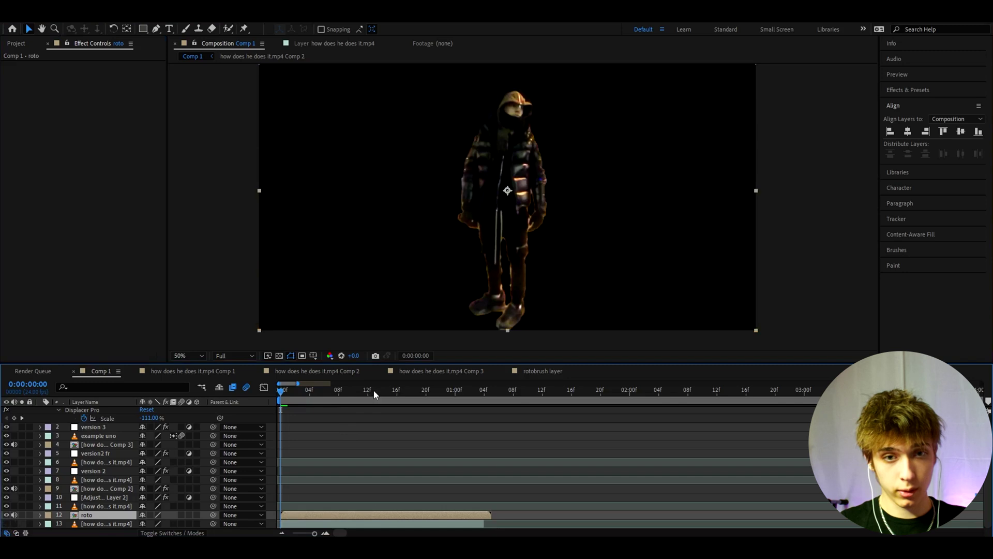
pyautogui.moveTo(375, 394); pyautogui.dragTo(17, 520)
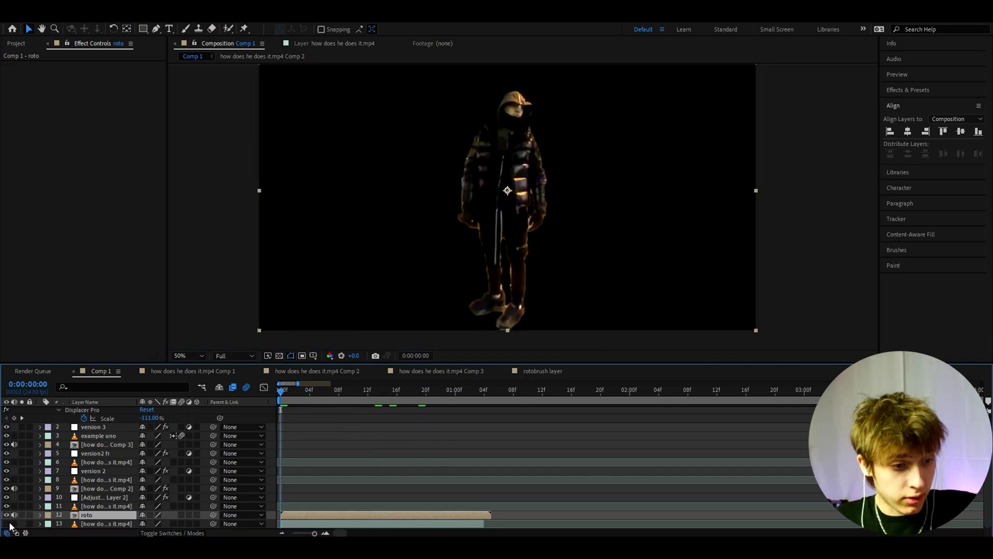
pyautogui.click(7, 523)
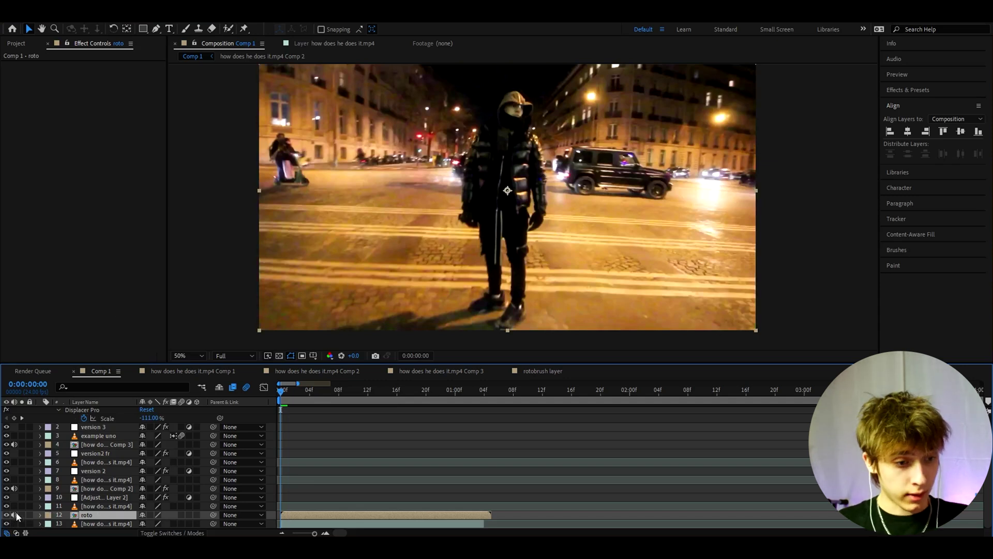
# - Apply Gaussian Blur to the roto layer with Blurriness 3
pyautogui.hotkey('ctrl', 'space')
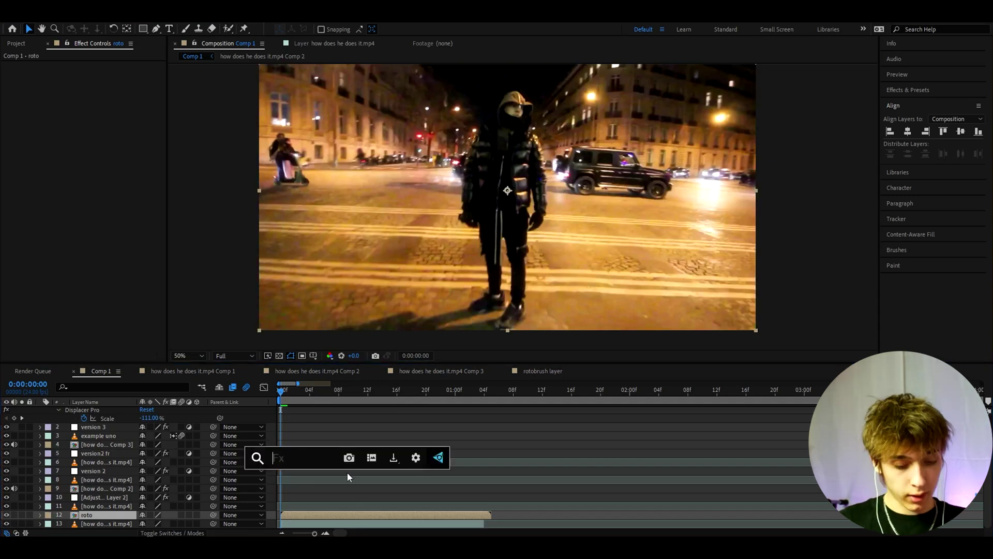
pyautogui.write('gaussi')
pyautogui.click(333, 458)
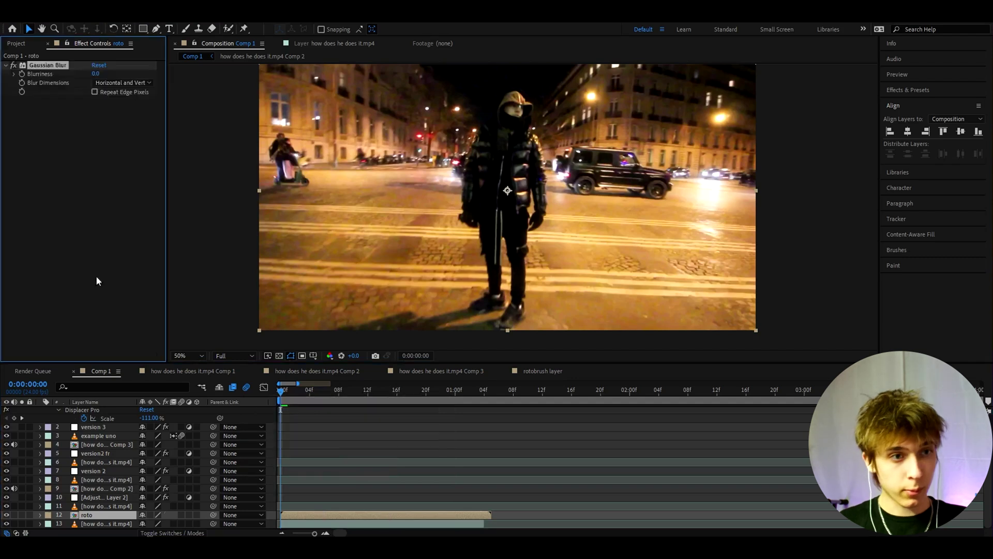
pyautogui.click(100, 74)
pyautogui.write('3')
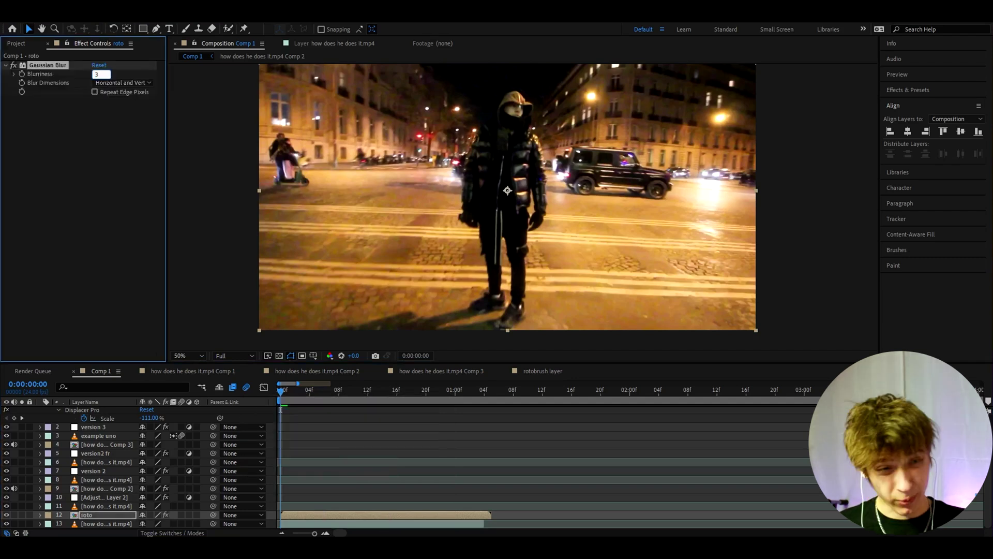
pyautogui.press('Return')
pyautogui.click(355, 396)
pyautogui.moveTo(356, 397); pyautogui.dragTo(384, 396)
# - Add an adjustment layer above the footage and apply S_WarpBubble2 to it
pyautogui.click(304, 523)
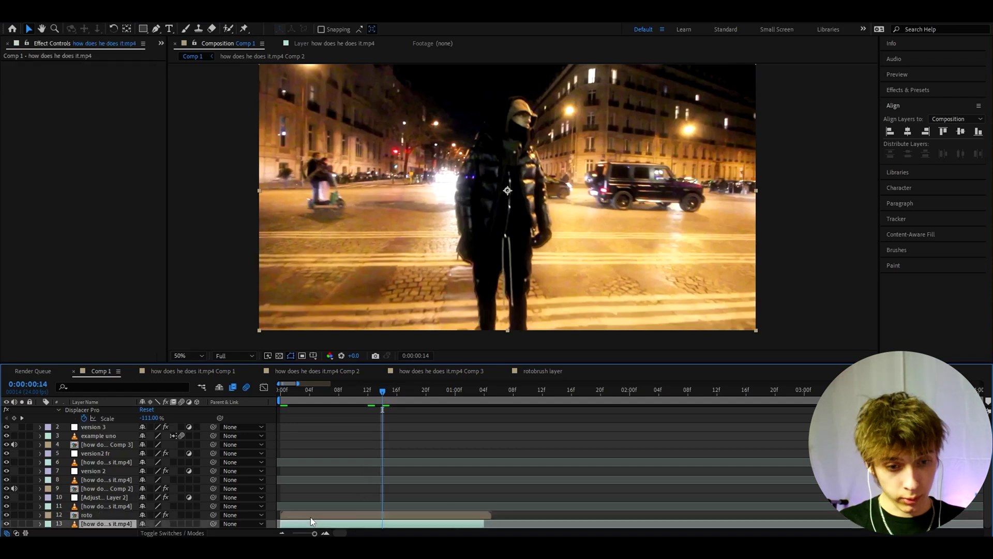
pyautogui.hotkey('ctrl', 'alt', 'y')
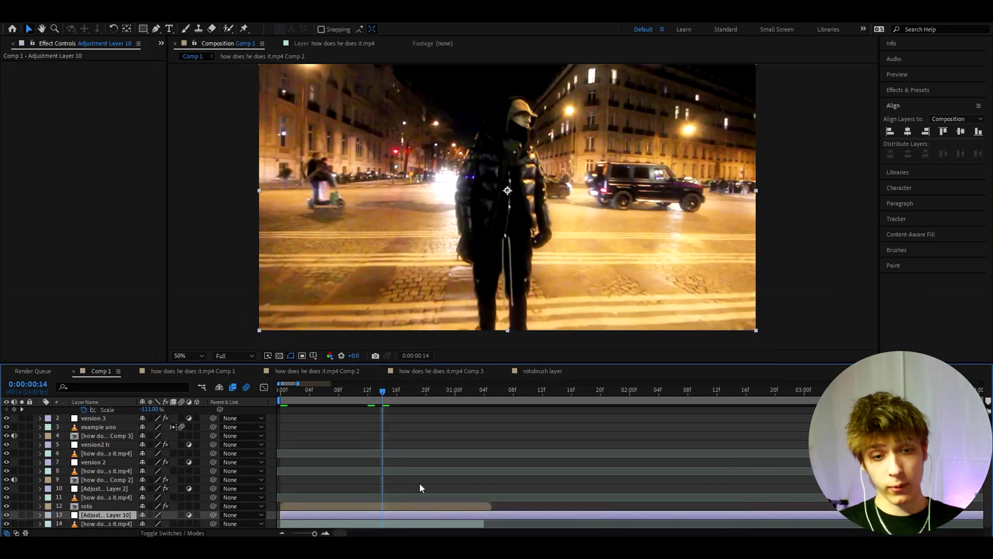
pyautogui.hotkey('ctrl', 'space')
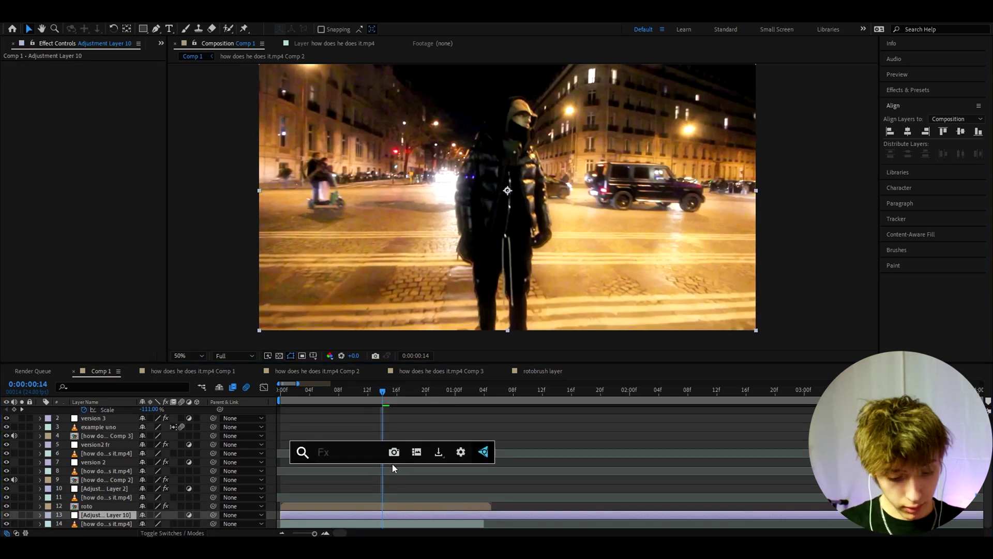
pyautogui.write('s_warpbubb')
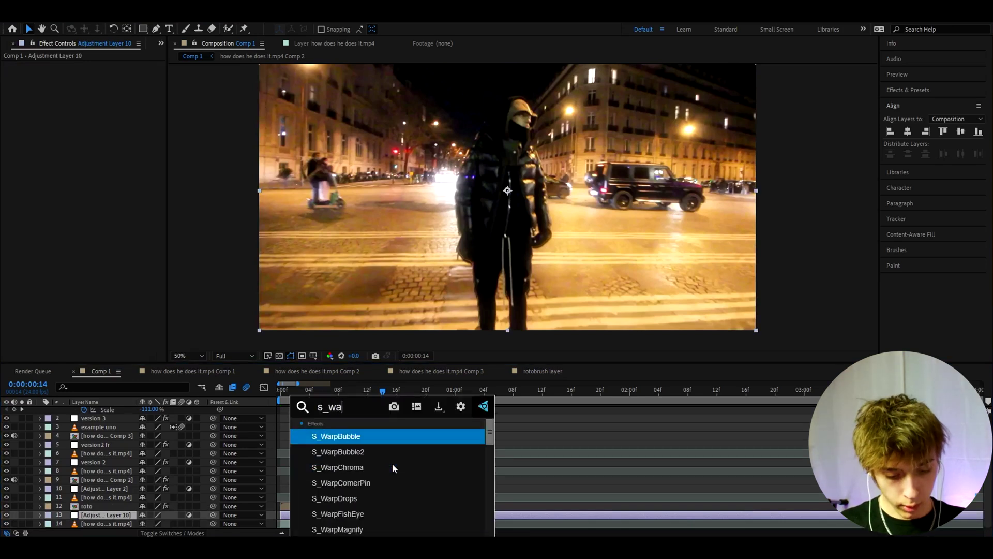
pyautogui.click(365, 452)
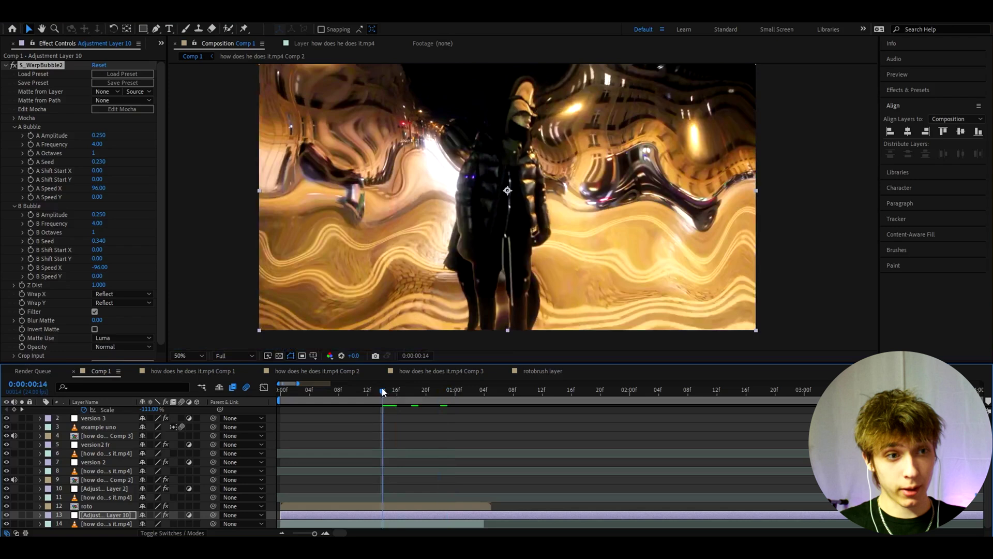
pyautogui.moveTo(383, 389); pyautogui.dragTo(440, 389)
pyautogui.click(396, 389)
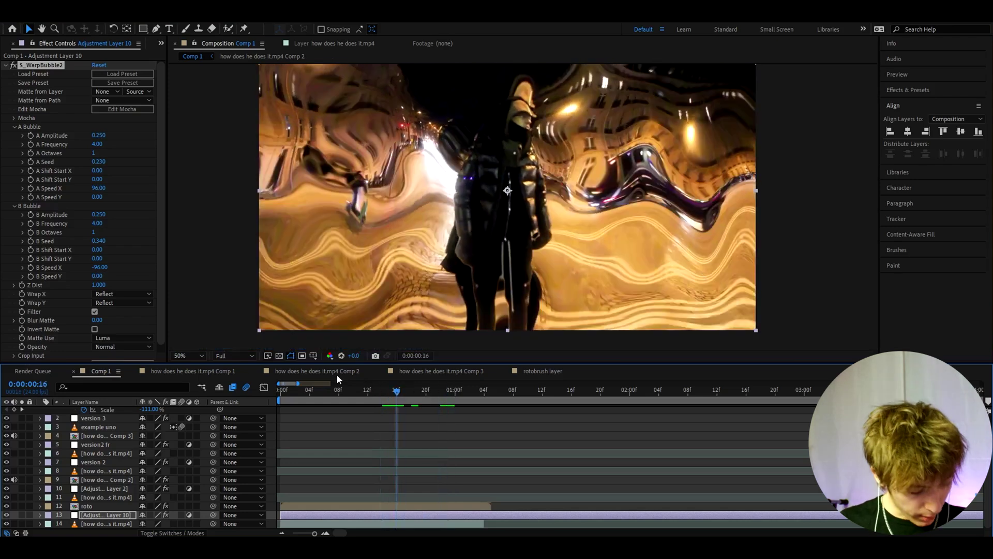
# - Set S_WarpBubble2's A Frequency to 0.71 and A Amplitude to 0.663
pyautogui.click(99, 145)
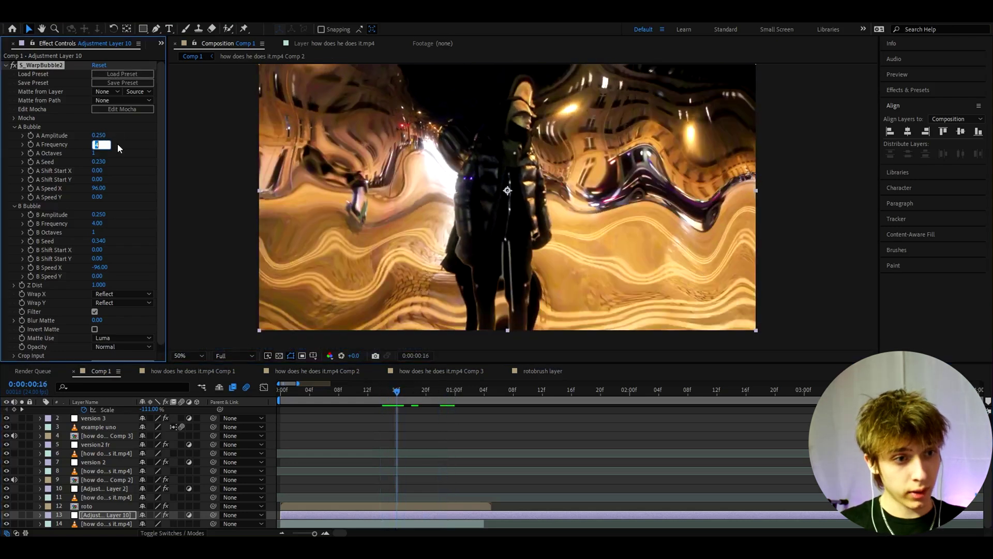
pyautogui.write('0.71')
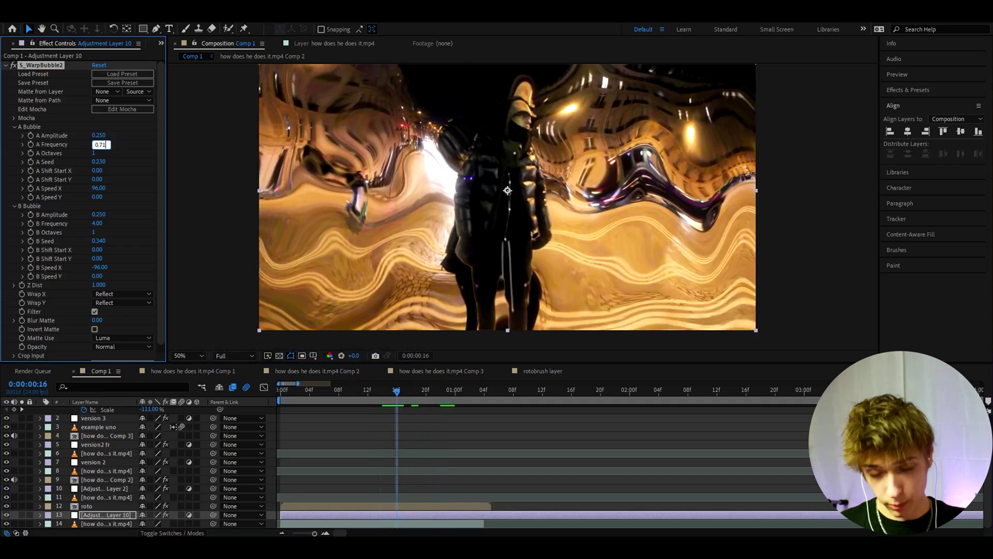
pyautogui.press('Return')
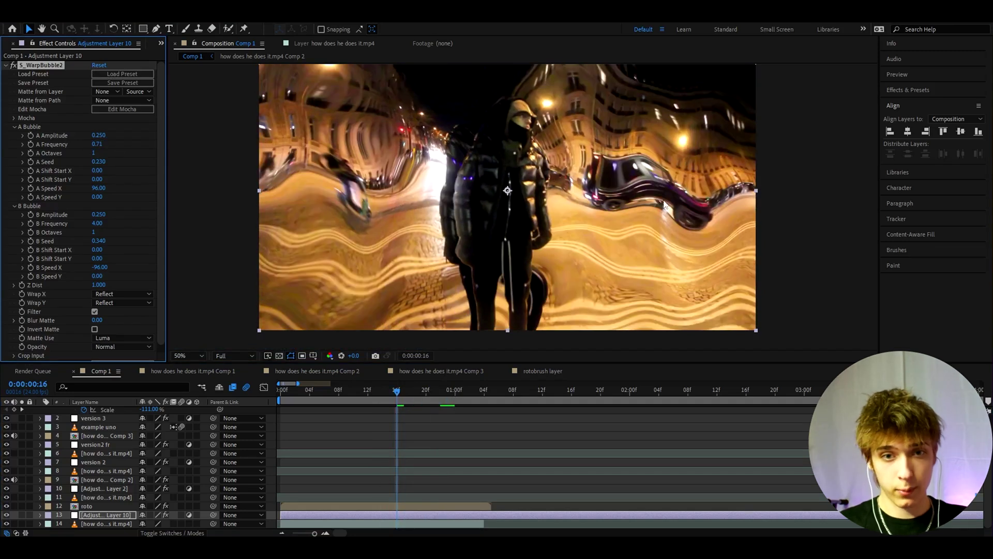
pyautogui.click(99, 135)
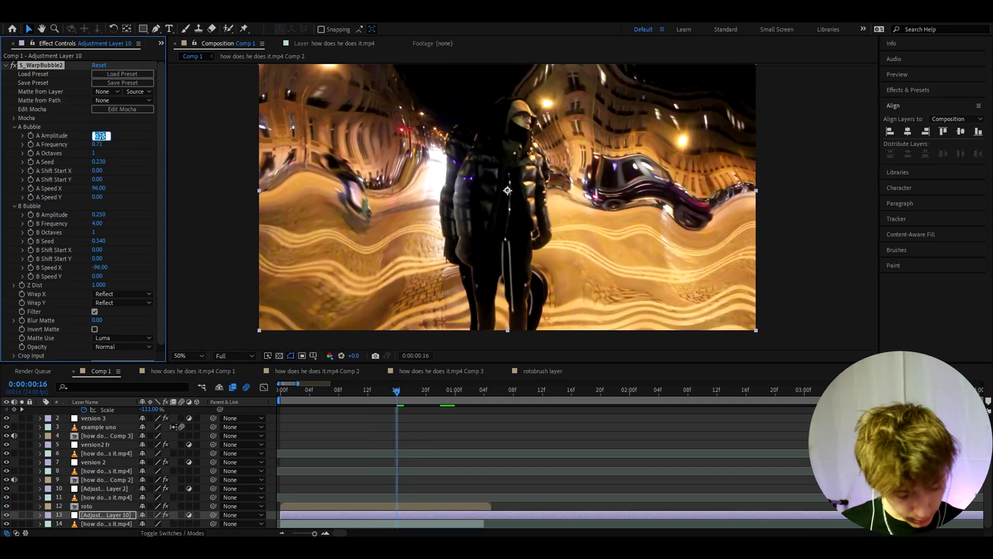
pyautogui.write('0.663')
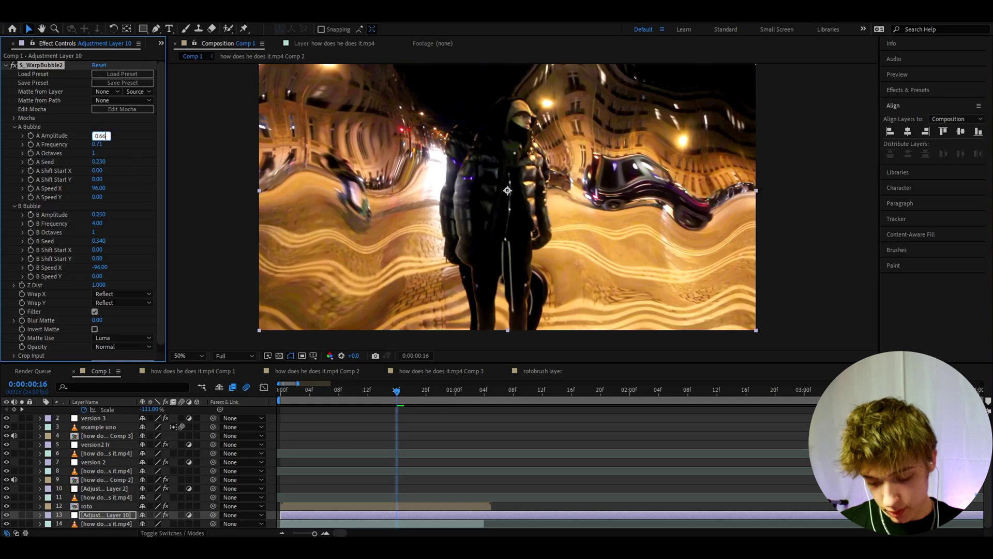
pyautogui.press('Return')
# - Change the S_WarpBubble2 A Seed so it reads 0.720
pyautogui.click(346, 391)
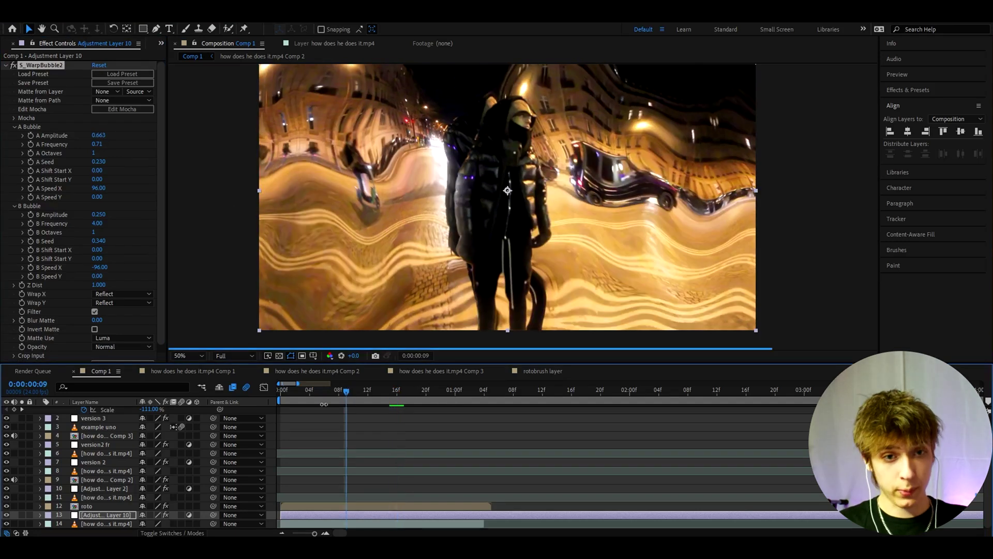
pyautogui.click(99, 162)
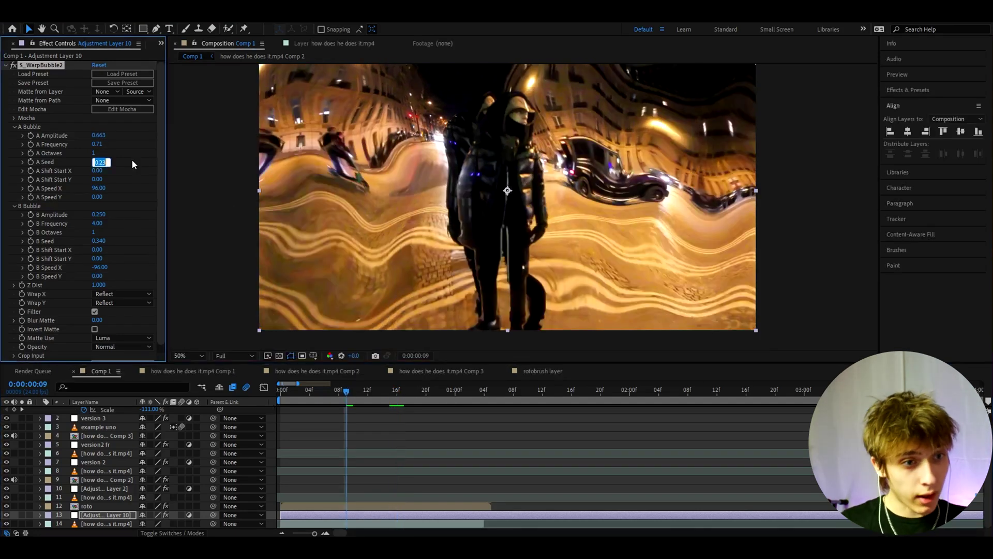
pyautogui.write('0')
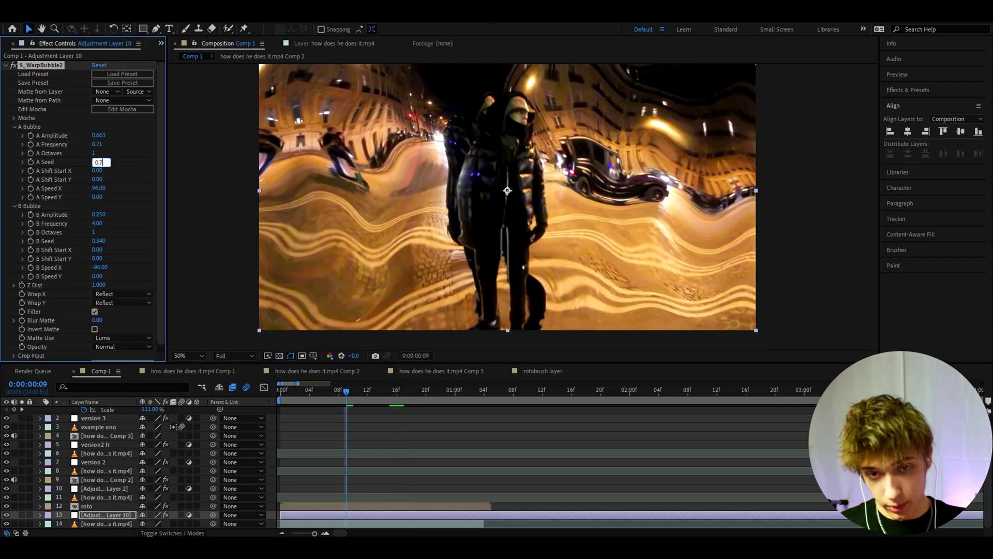
pyautogui.press('Return')
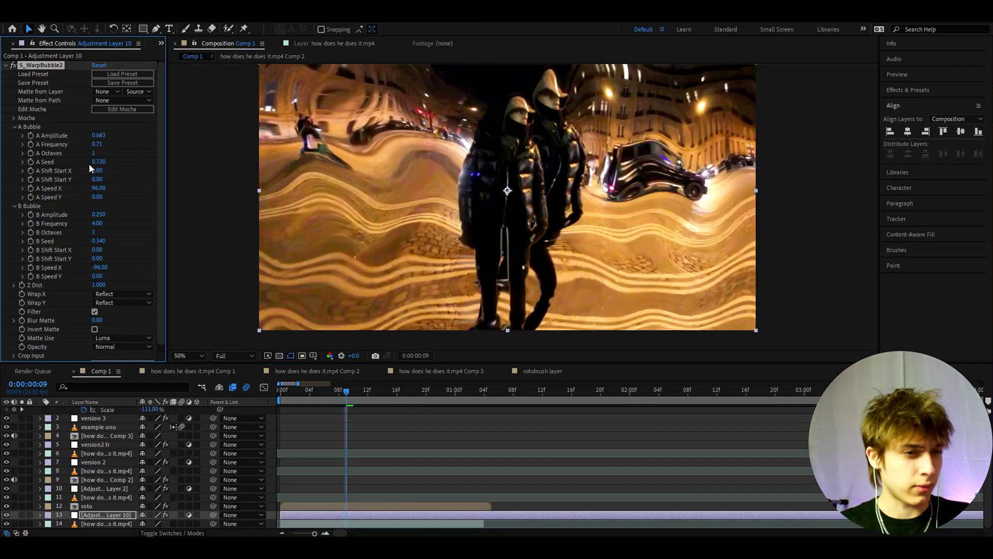
pyautogui.click(345, 514)
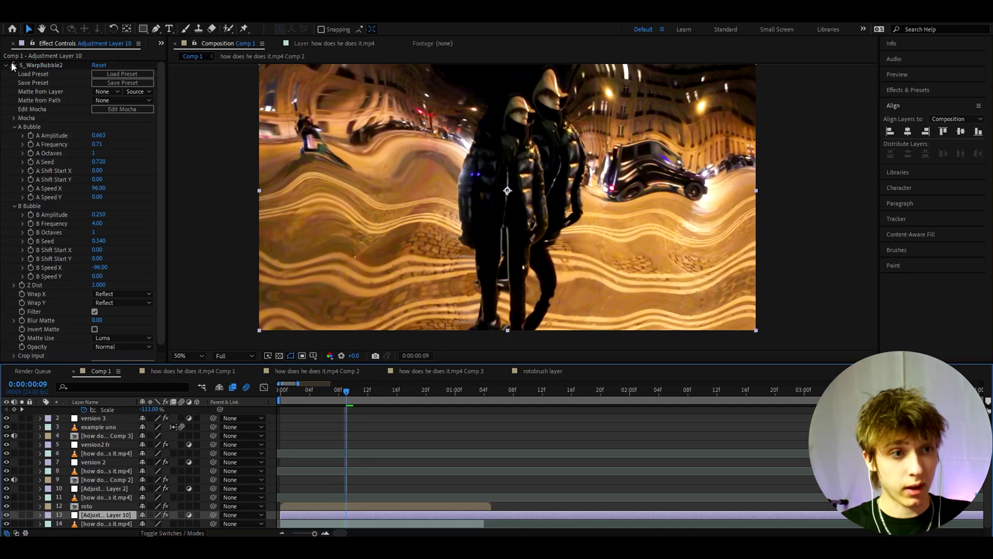
# - Apply S_PseudoColor to Adjustment Layer 10 with Frequency 2.40 and Hue Shift -0.500
pyautogui.hotkey('ctrl', 'space')
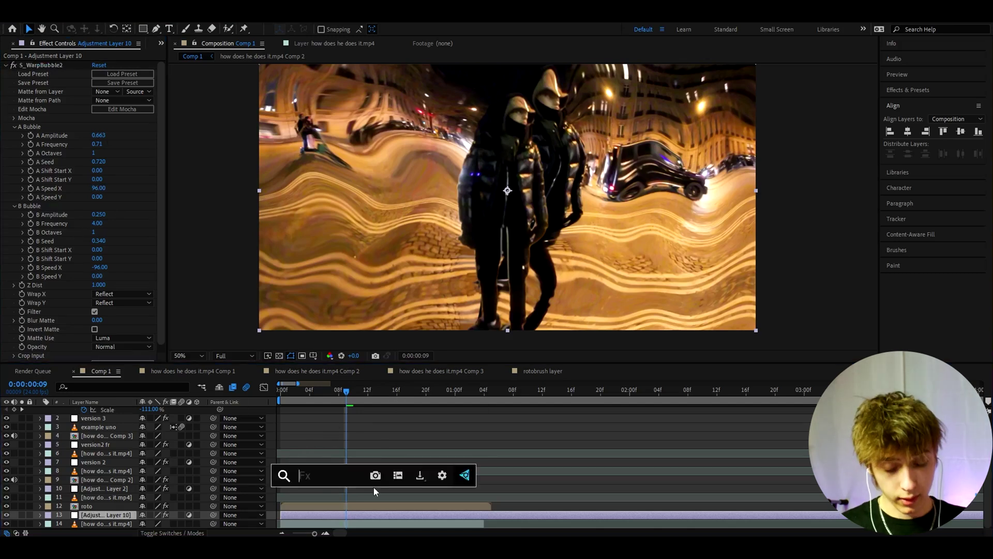
pyautogui.write('s_pseudoc')
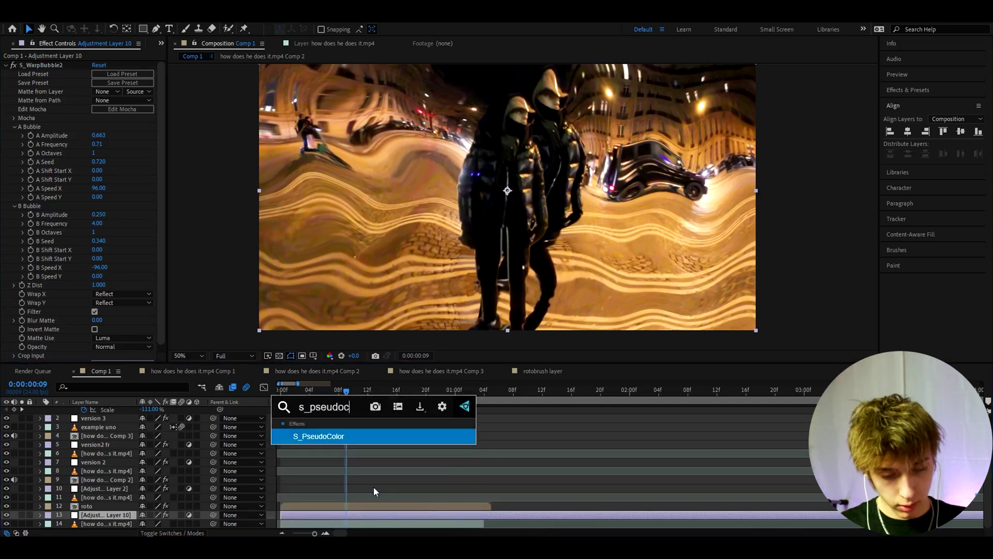
pyautogui.press('Return')
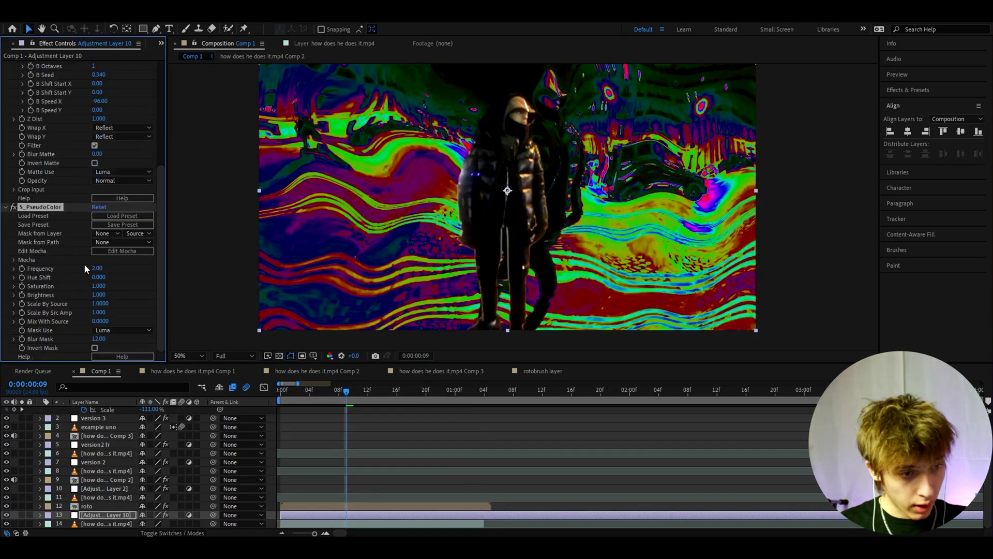
pyautogui.click(96, 269)
pyautogui.write('2.4')
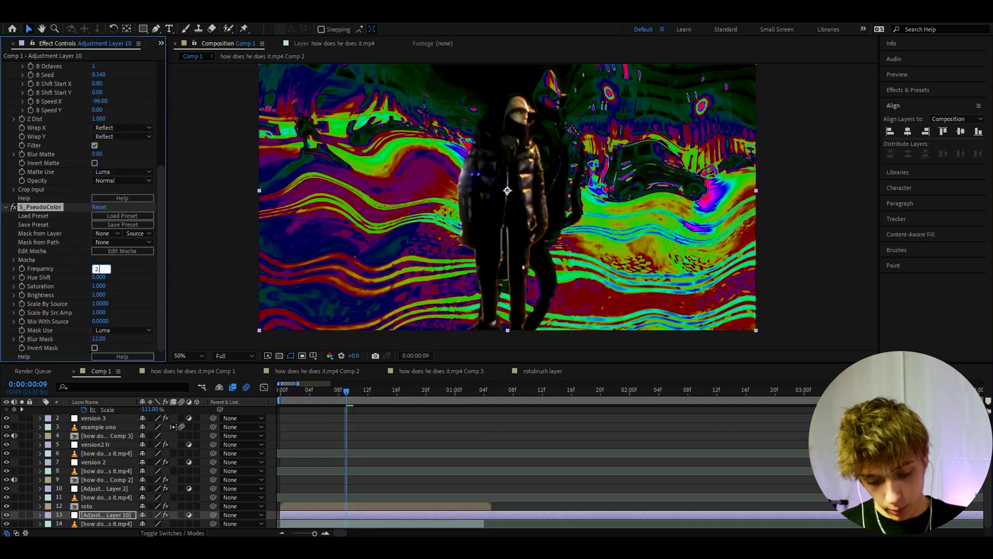
pyautogui.press('Return')
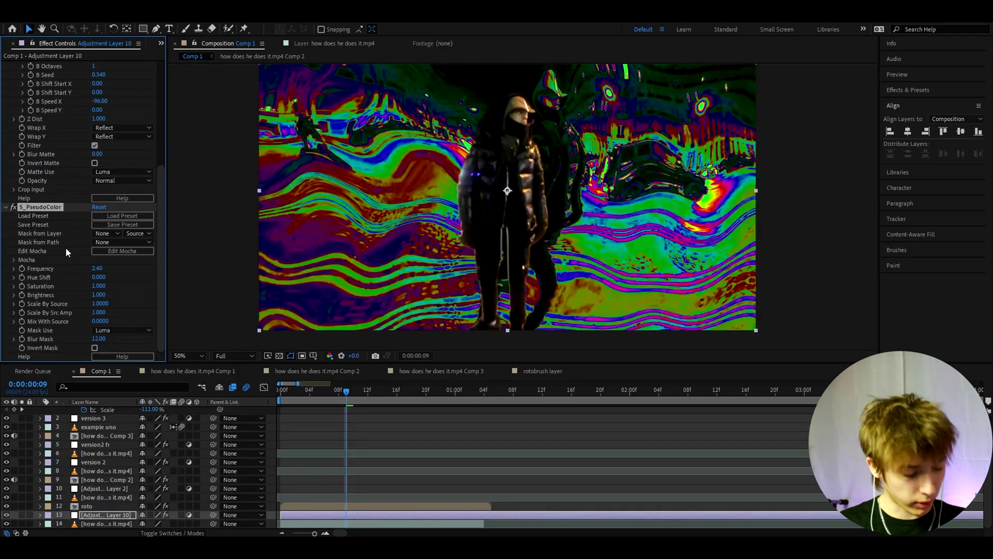
pyautogui.click(96, 278)
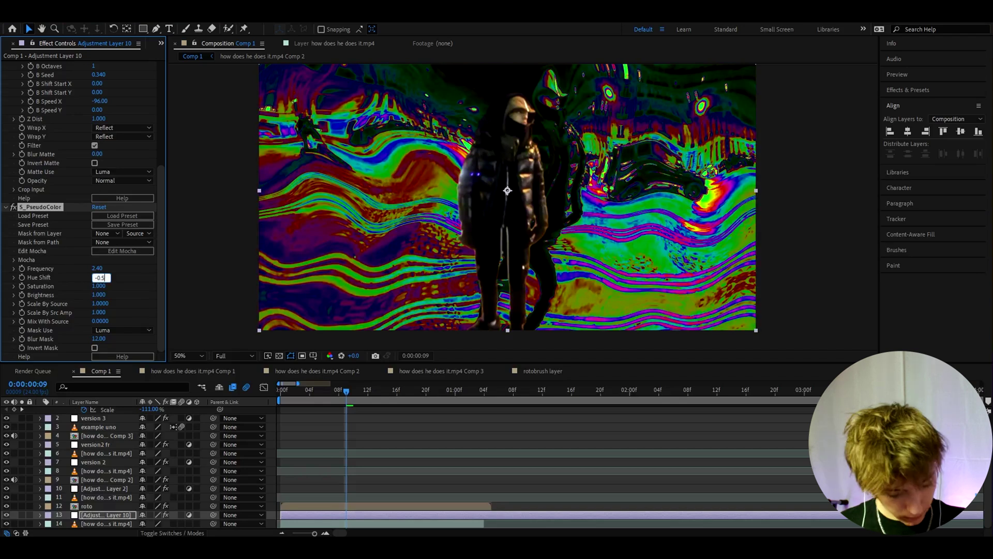
pyautogui.press('Return')
pyautogui.hotkey('ctrl', 'space')
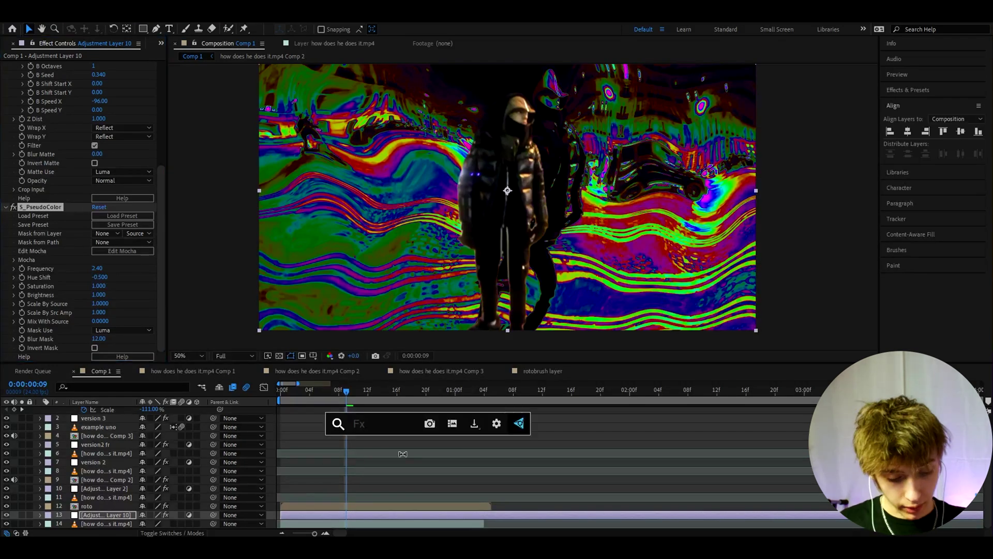
# - Add Displacer Pro to Adjustment Layer 10 with Scale set to -111%
pyautogui.write('displacer')
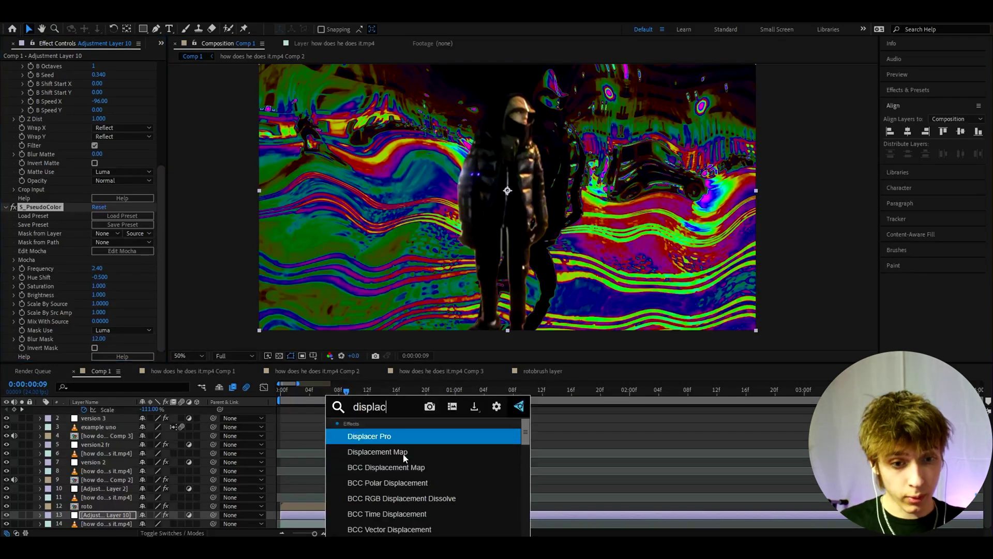
pyautogui.press('BackSpace')
pyautogui.press('BackSpace')
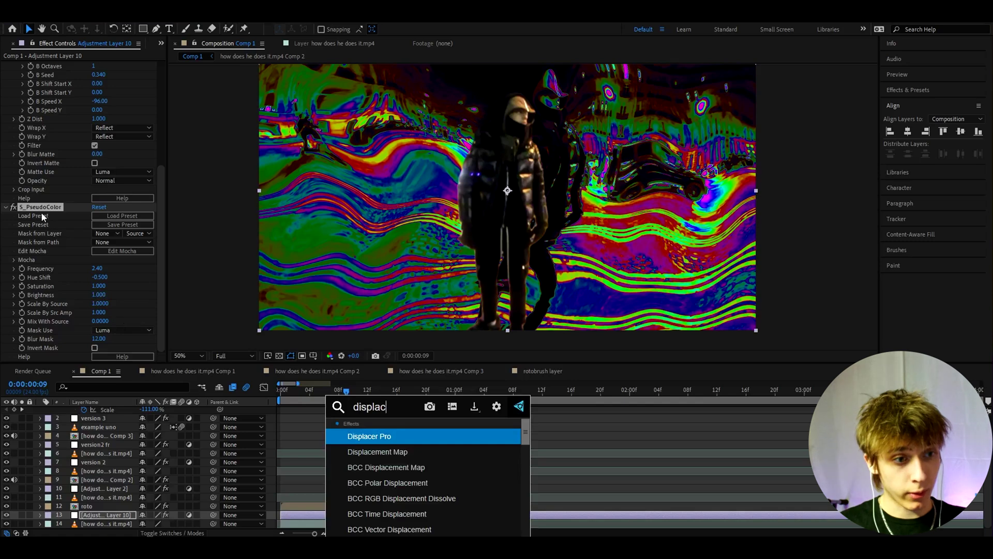
pyautogui.click(375, 438)
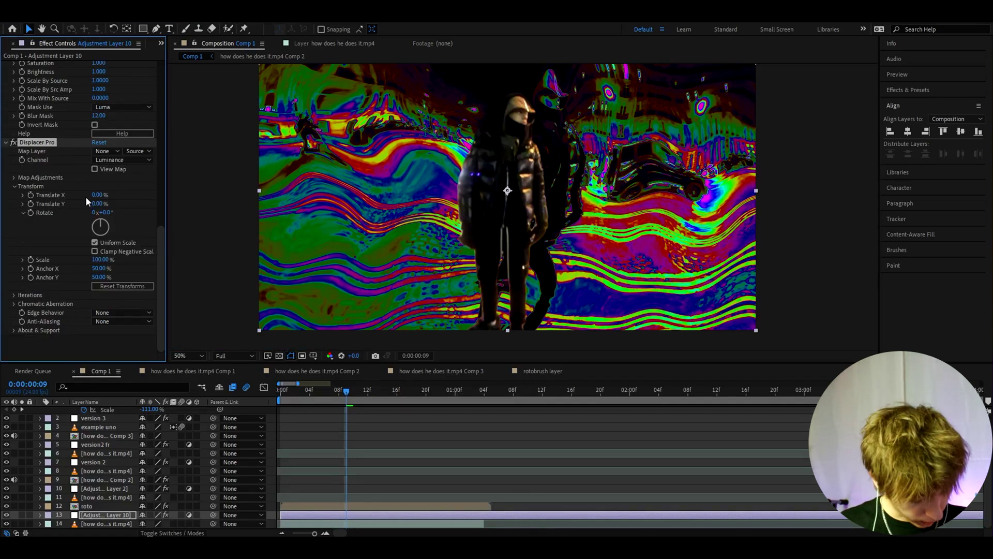
pyautogui.click(102, 259)
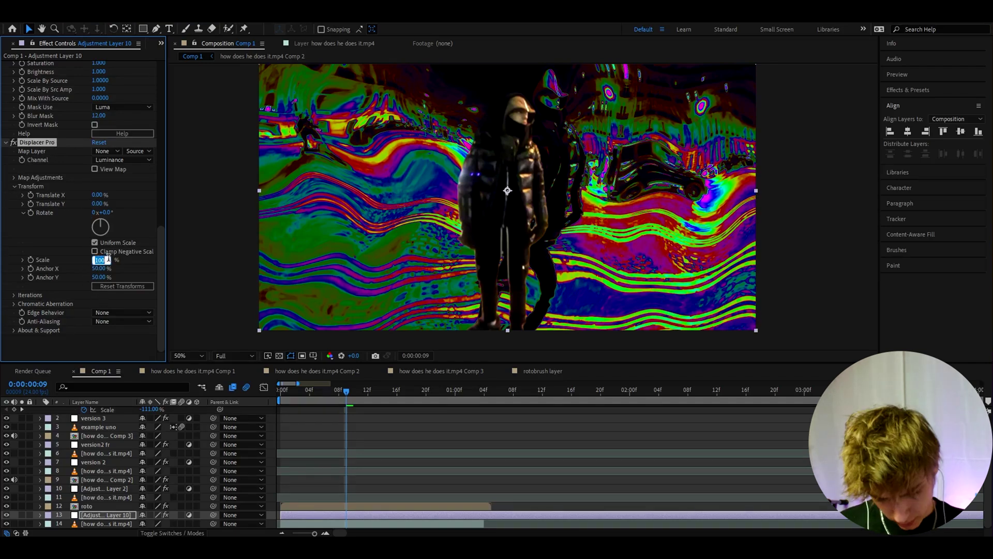
pyautogui.write('-111')
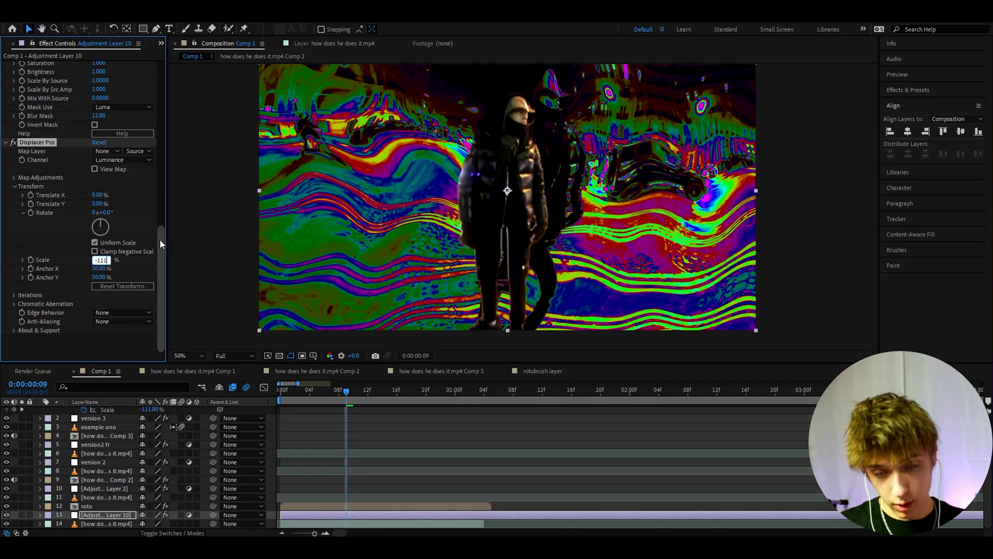
pyautogui.press('Return')
# - Keep Luminance as the displacement channel, scrub Translate X, and return to frame 0
pyautogui.click(113, 161)
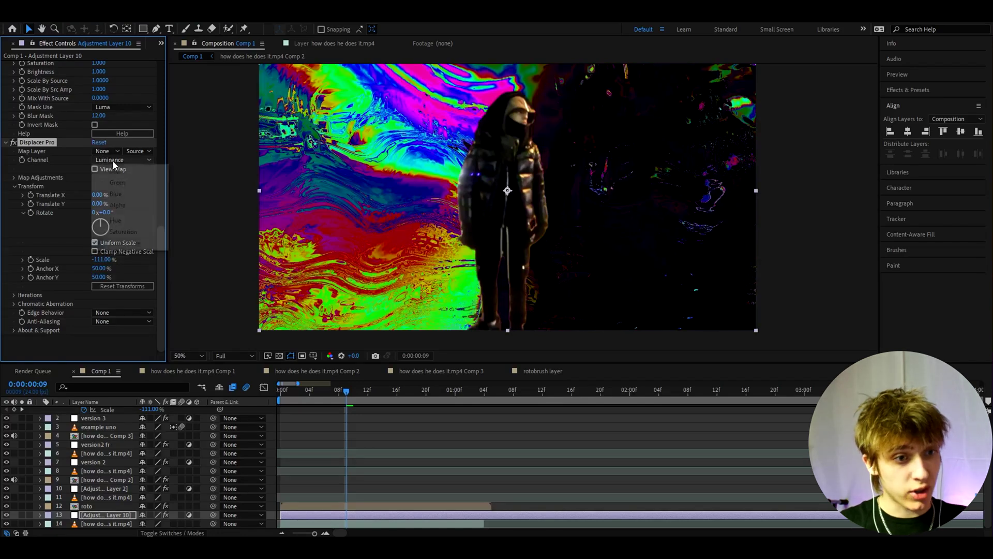
pyautogui.click(83, 166)
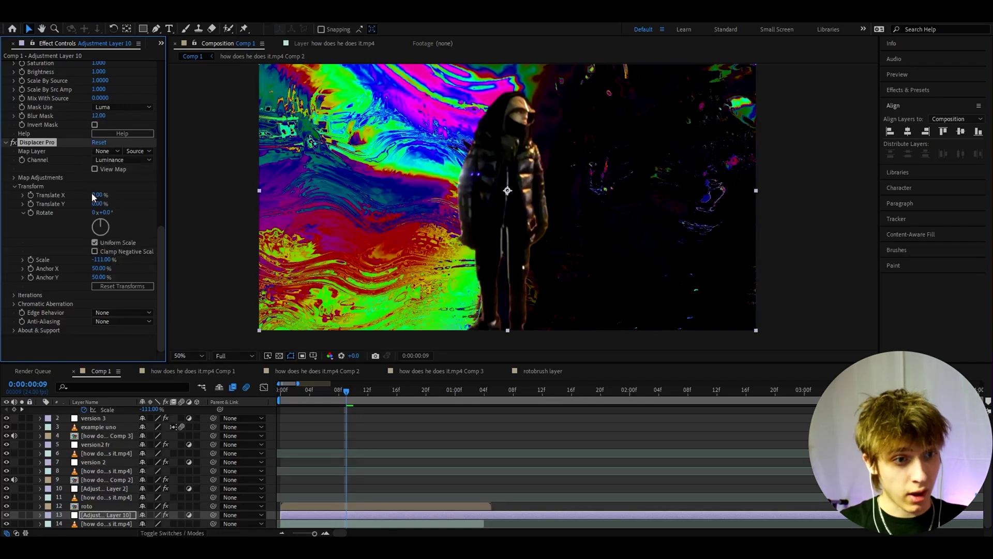
pyautogui.moveTo(96, 196); pyautogui.dragTo(133, 202)
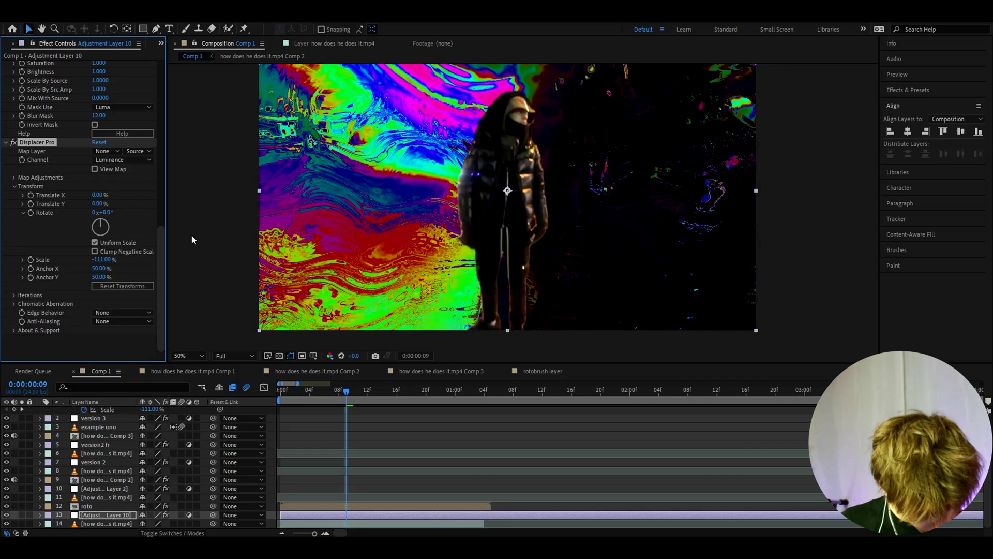
pyautogui.click(316, 402)
pyautogui.press('Home')
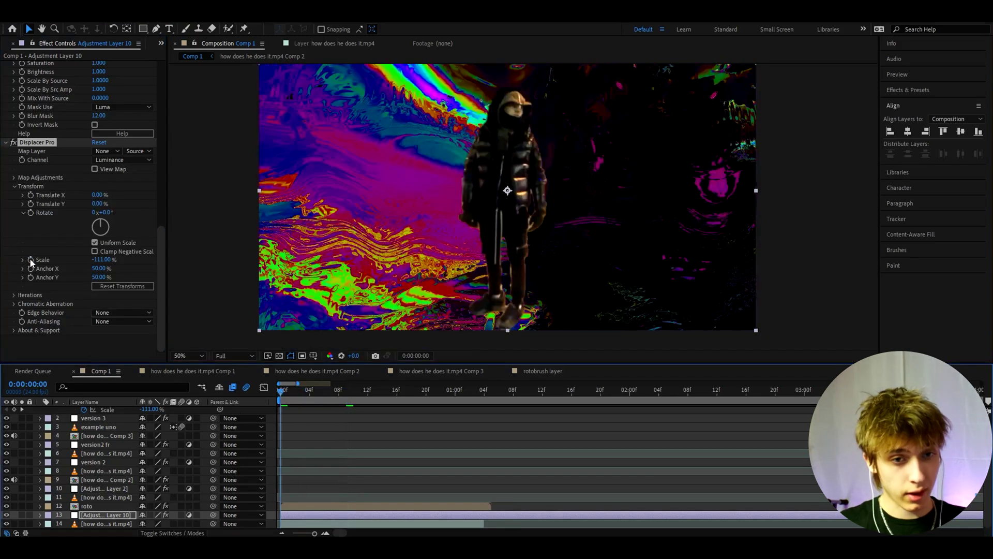
pyautogui.hotkey('ctrl', 'space')
pyautogui.write('s_fl')
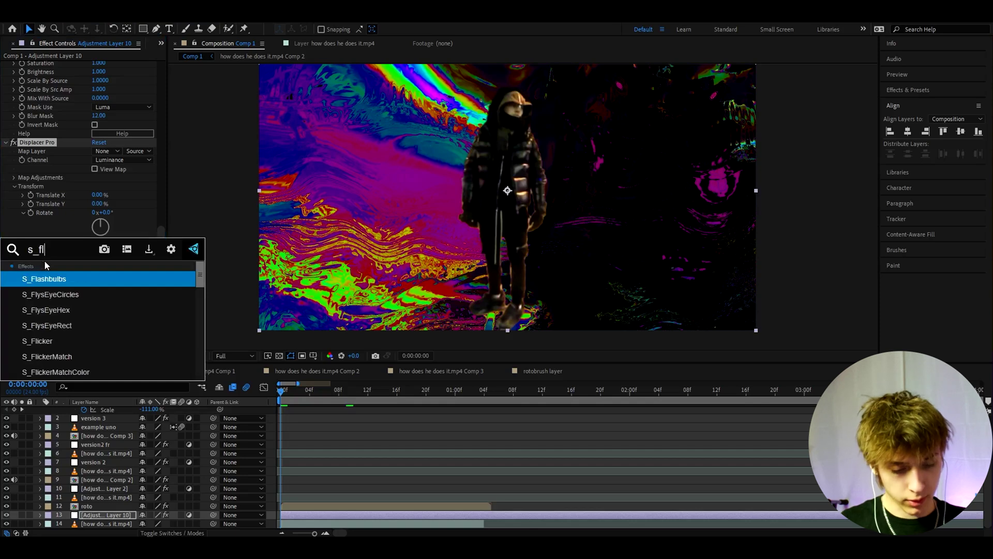
pyautogui.write('icker')
# - Apply S_Flicker to the adjustment layer with Amplitude 0.36
pyautogui.click(57, 272)
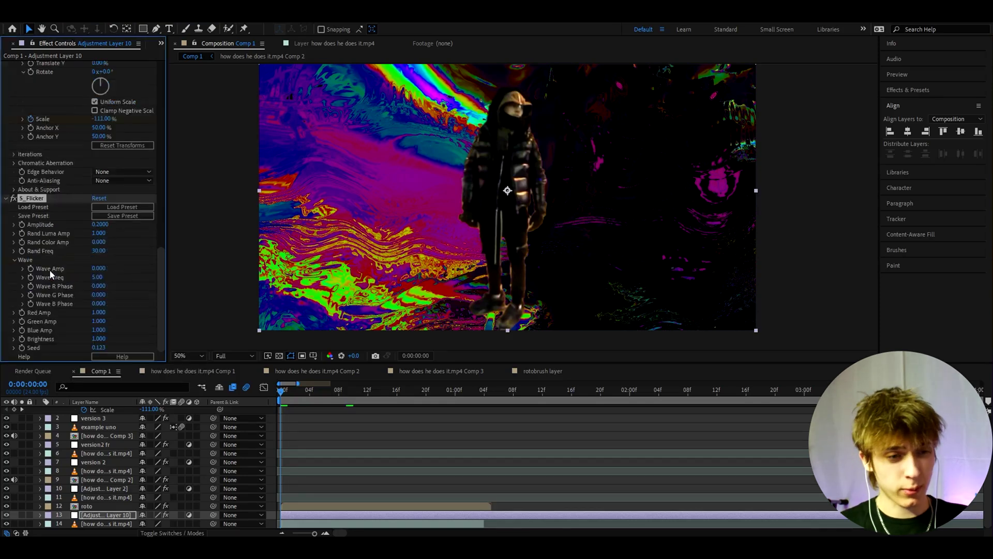
pyautogui.click(99, 224)
pyautogui.write('0')
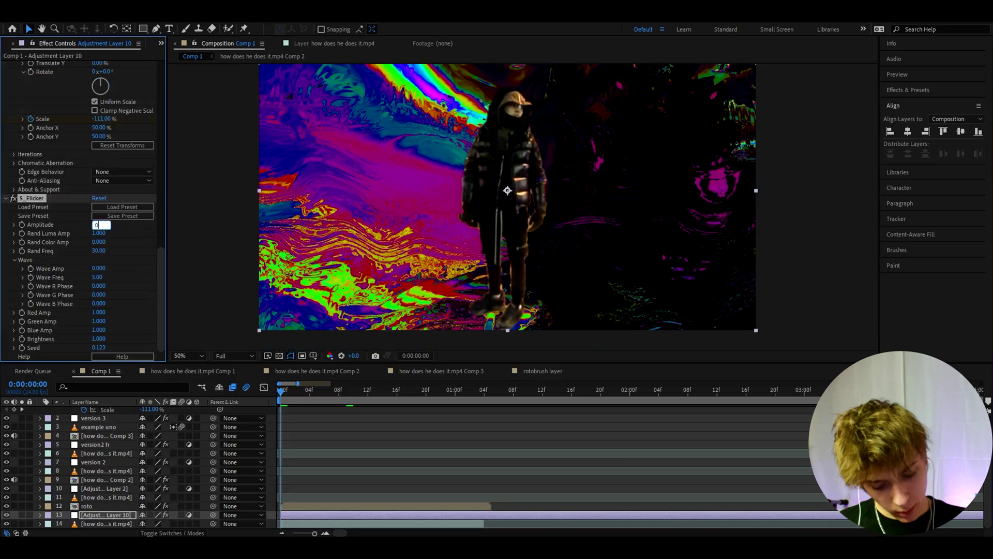
pyautogui.write('.36')
pyautogui.press('Return')
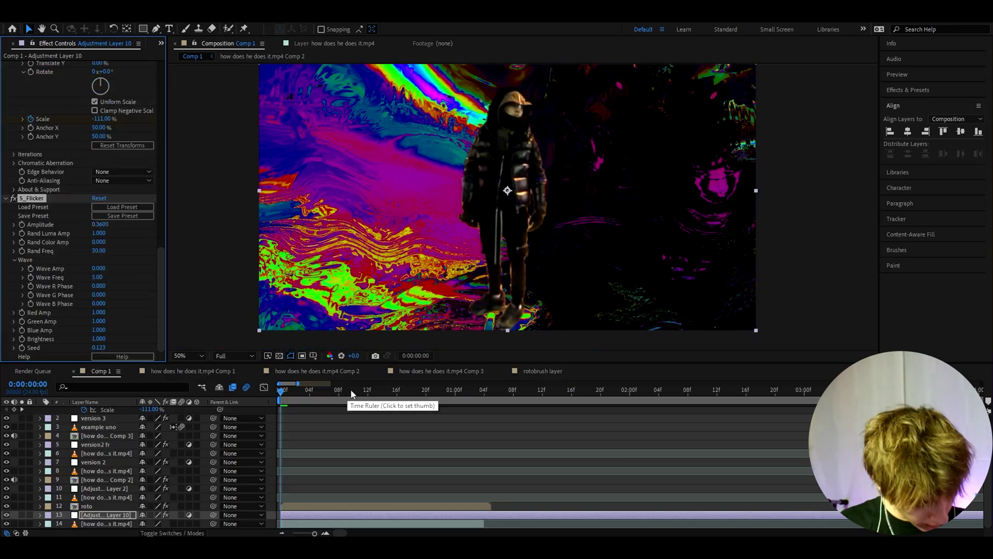
# - Add Deep Glow with Exposure 3.51 and Radius 591
pyautogui.hotkey('ctrl', 'space')
pyautogui.write('deep')
pyautogui.click(282, 407)
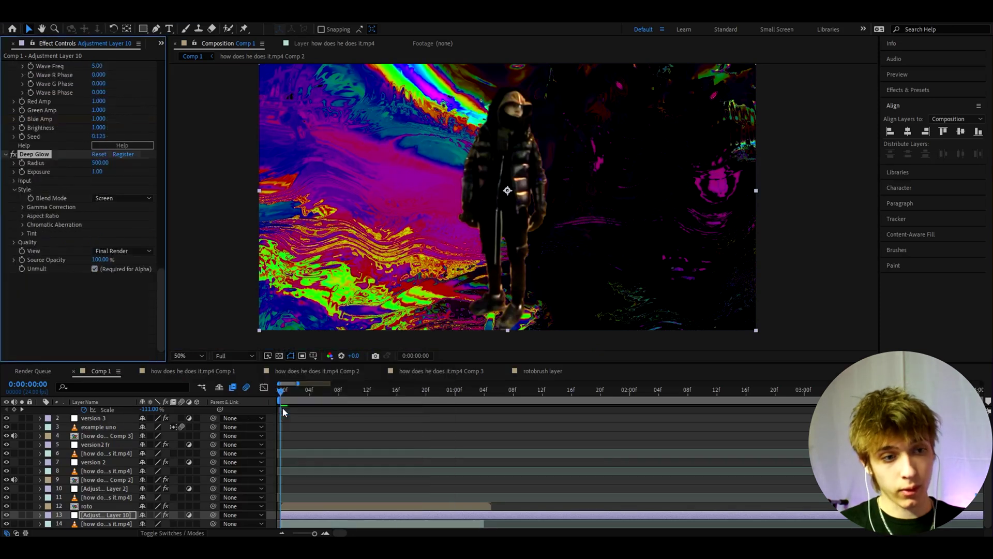
pyautogui.click(98, 172)
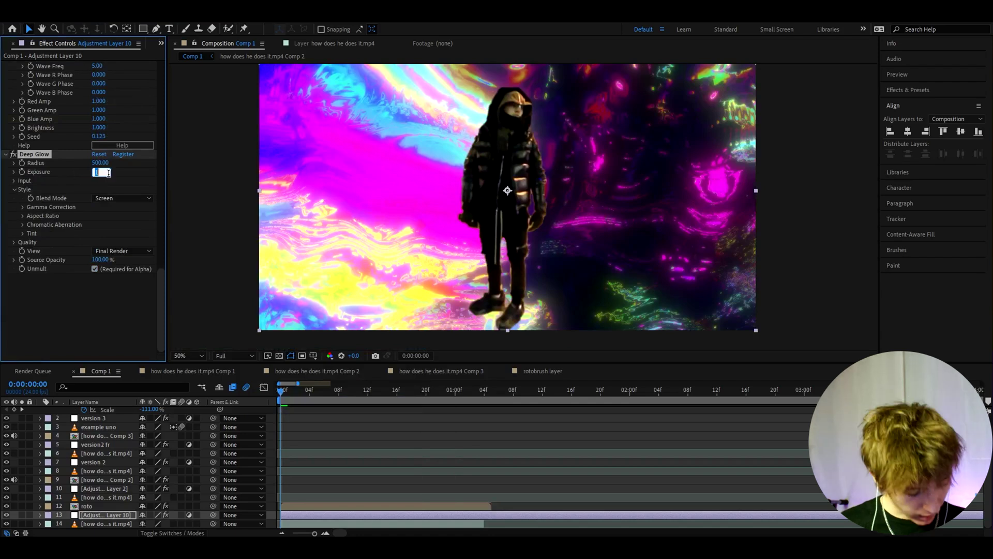
pyautogui.write('3.5')
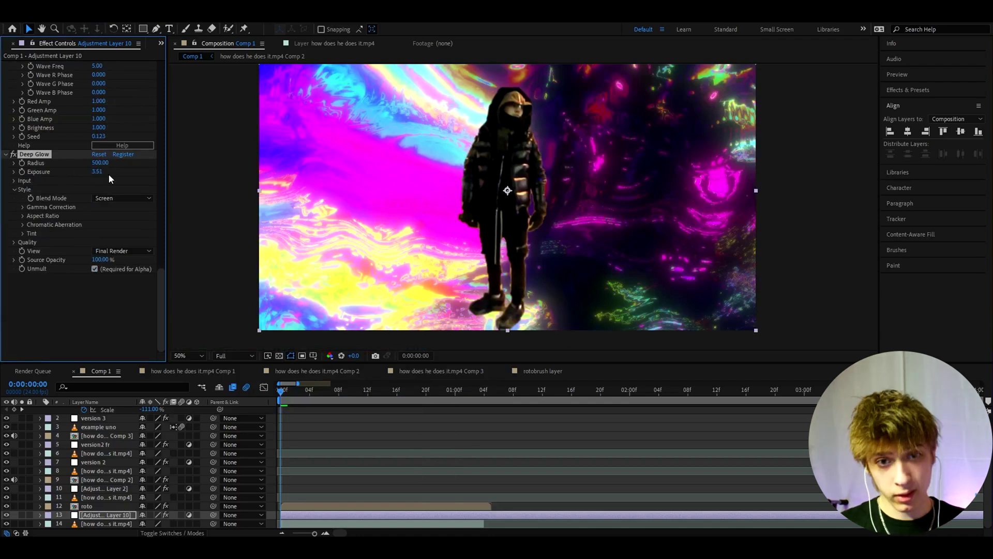
pyautogui.click(100, 163)
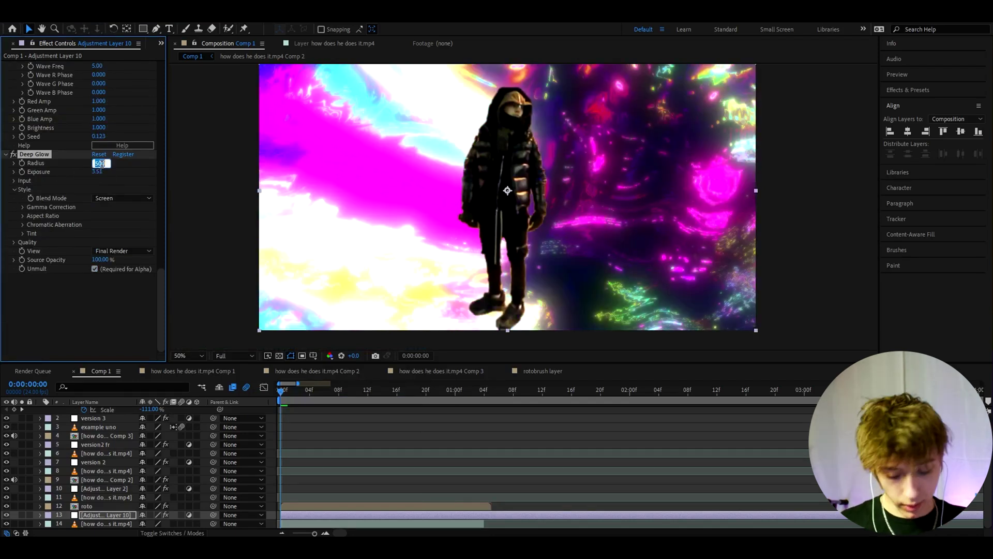
pyautogui.write('591')
pyautogui.press('Return')
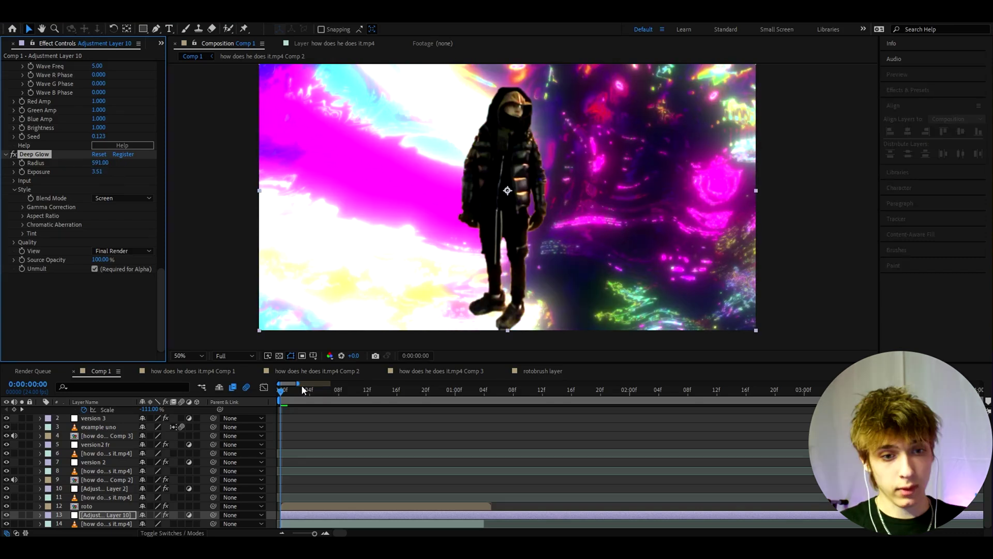
pyautogui.click(316, 392)
pyautogui.click(360, 393)
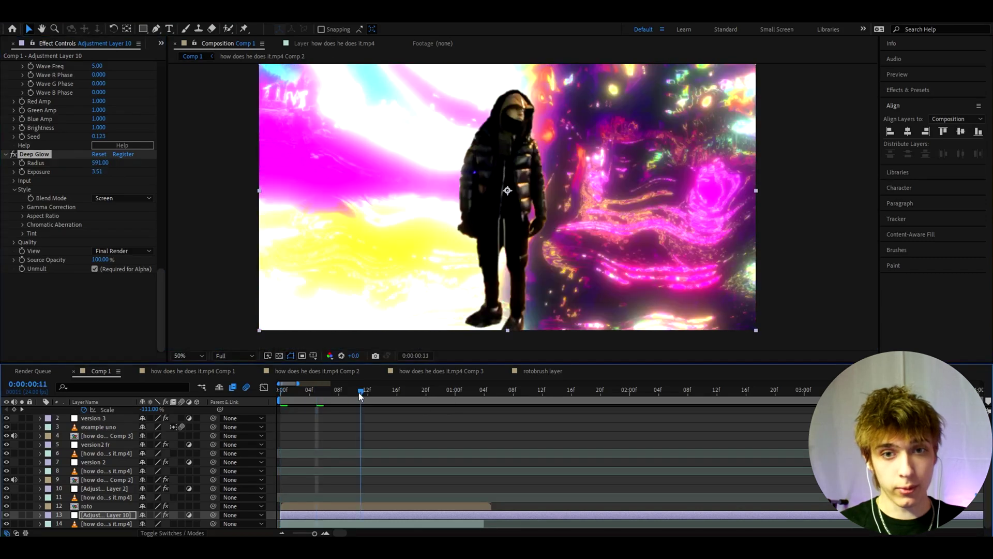
pyautogui.click(396, 393)
pyautogui.click(426, 393)
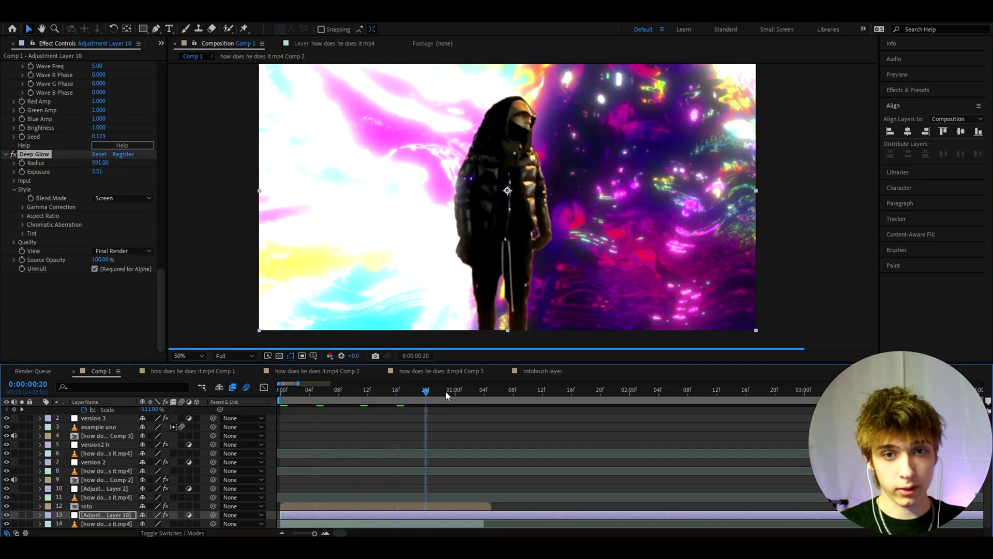
pyautogui.click(445, 391)
pyautogui.click(402, 392)
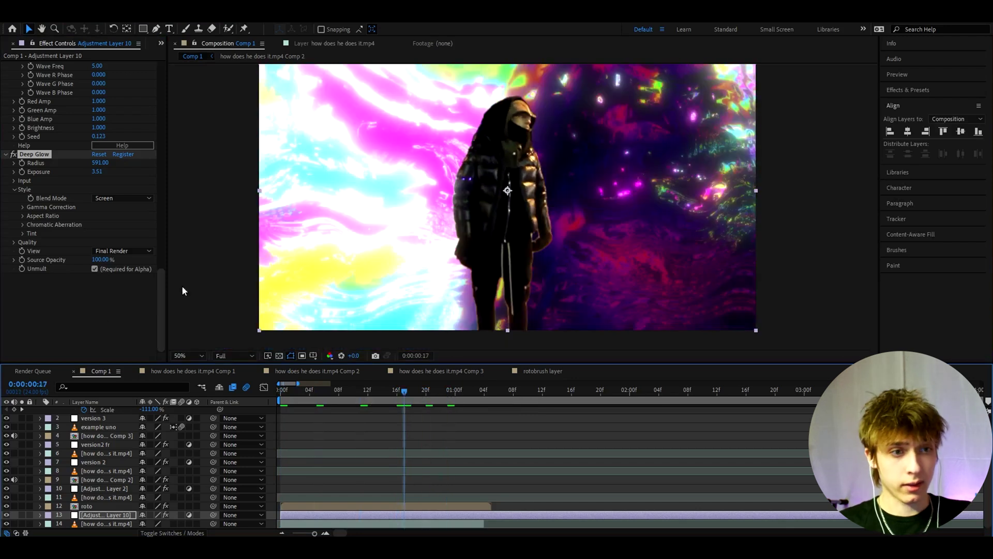
pyautogui.click(449, 391)
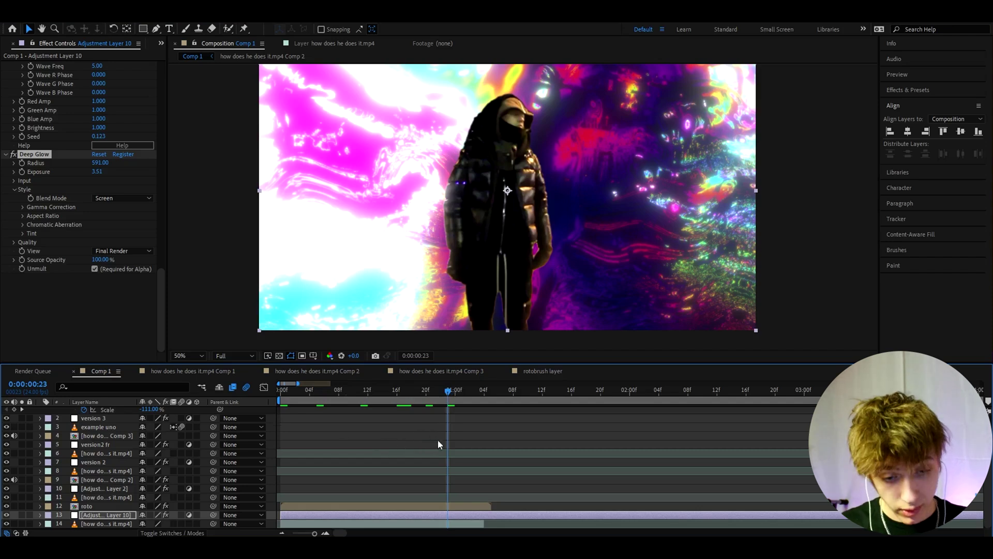
# - Keyframe Displacer Pro's Scale to 84 about one second into the composition
pyautogui.press('u')
pyautogui.scroll(-1, 437, 439)
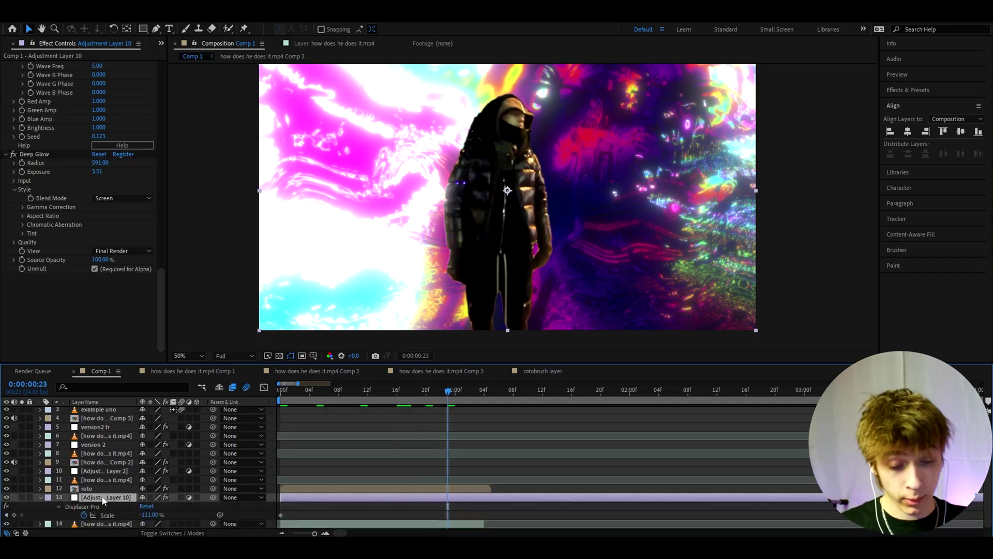
pyautogui.moveTo(469, 391); pyautogui.dragTo(484, 390)
pyautogui.click(149, 515)
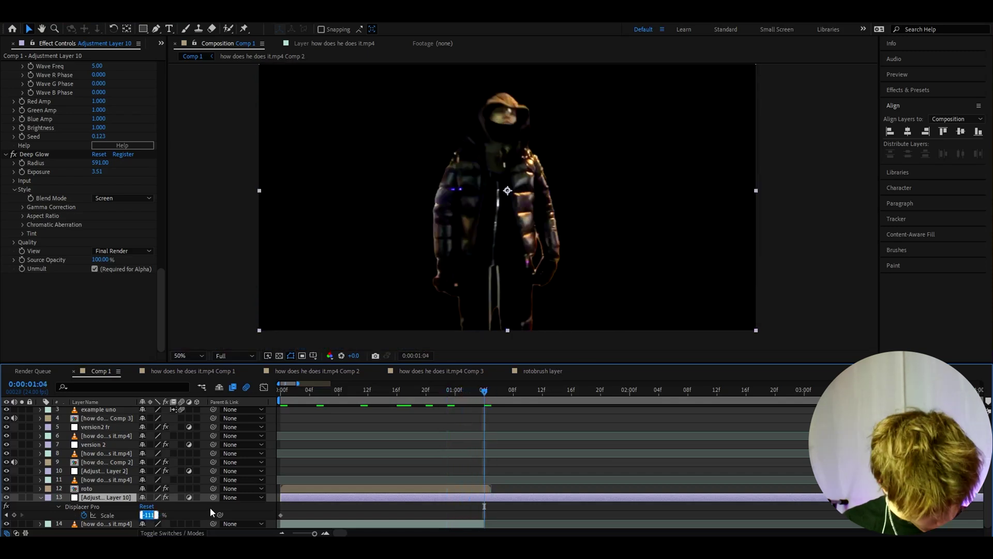
pyautogui.write('84')
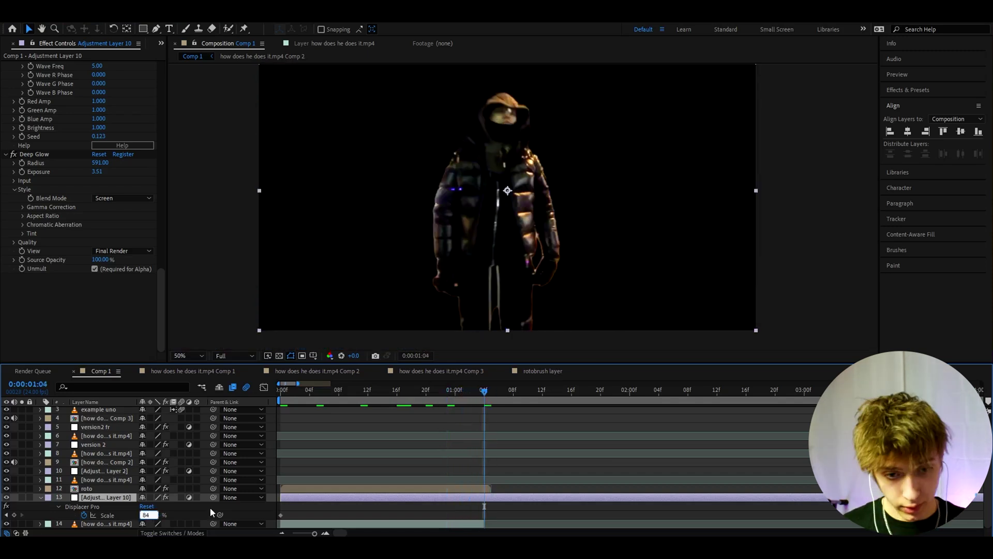
pyautogui.press('Return')
# - Easy-ease both Scale keyframes and reshape their Graph Editor curve into a steep rise
pyautogui.click(470, 391)
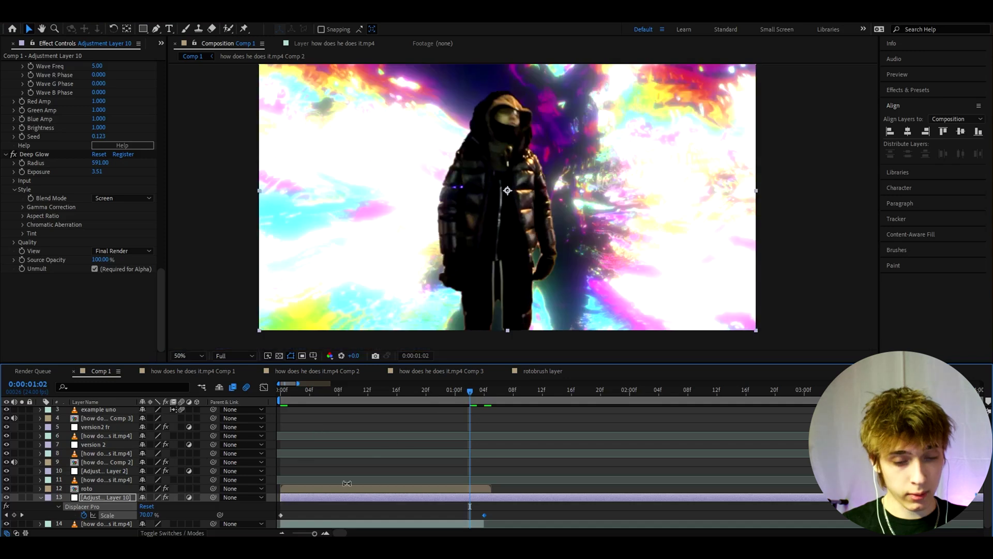
pyautogui.click(482, 516)
pyautogui.moveTo(480, 517); pyautogui.dragTo(476, 517)
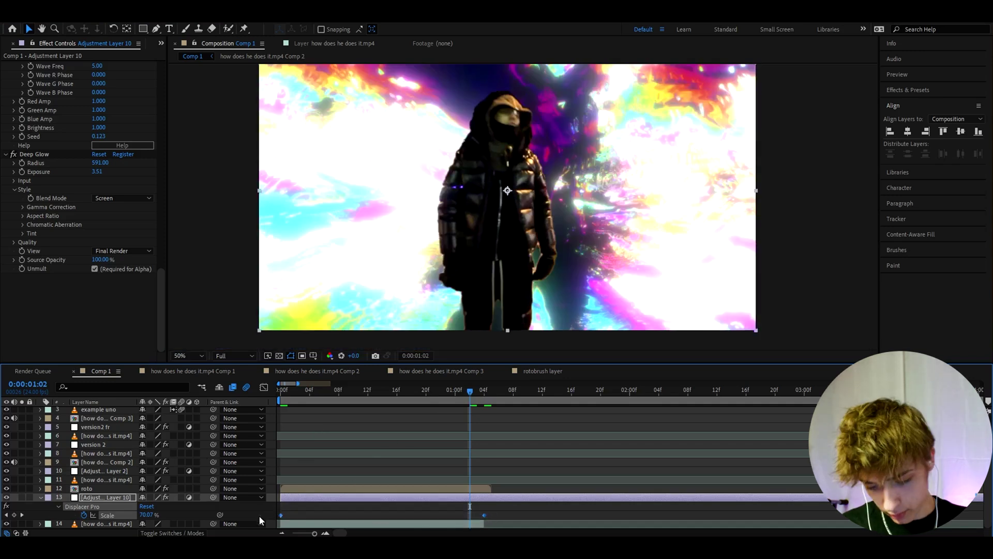
pyautogui.press('F9')
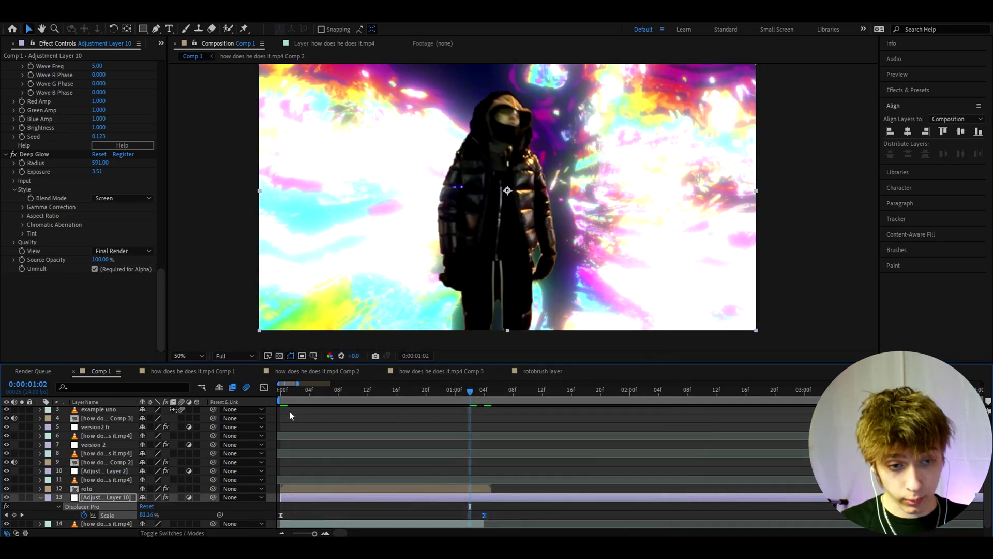
pyautogui.click(264, 388)
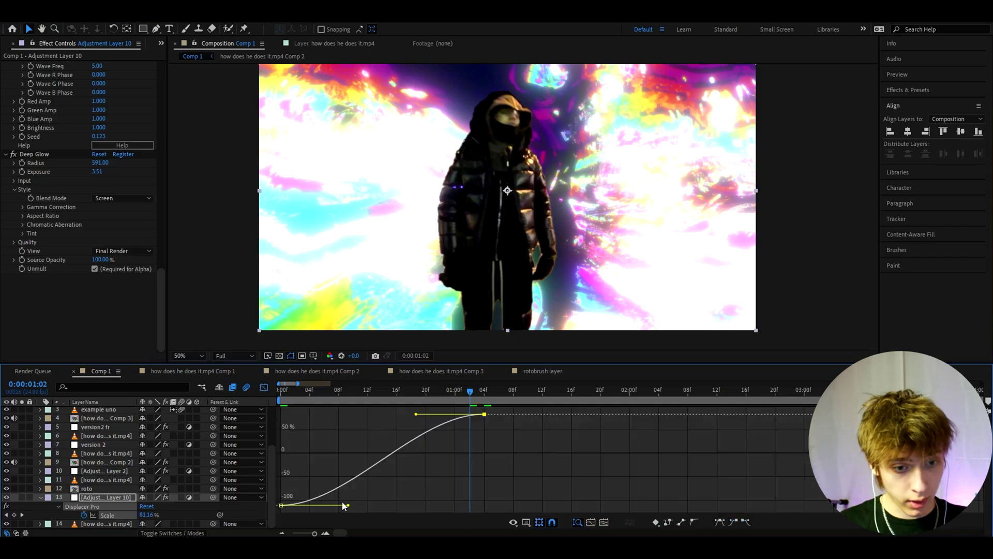
pyautogui.moveTo(348, 504); pyautogui.dragTo(282, 427)
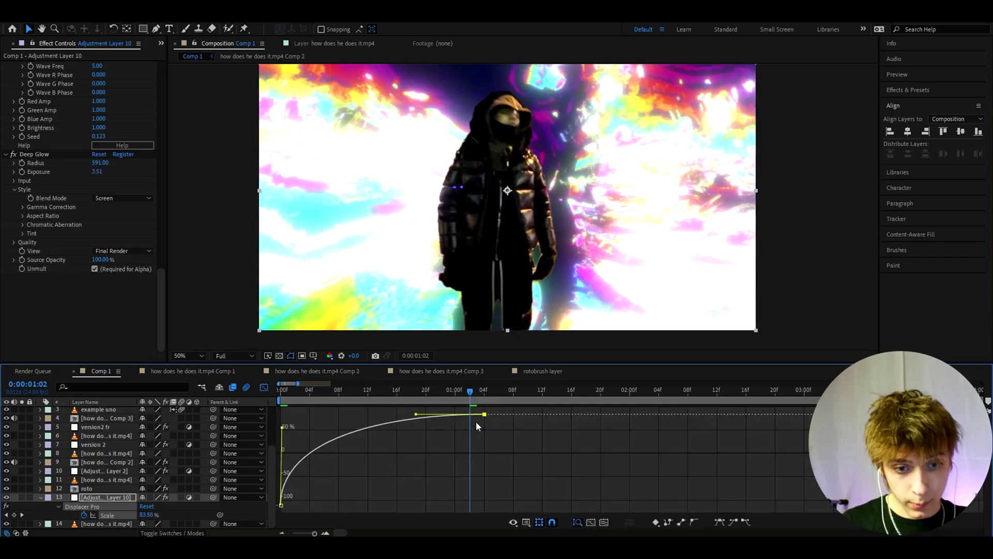
pyautogui.moveTo(416, 414); pyautogui.dragTo(465, 442)
pyautogui.click(413, 388)
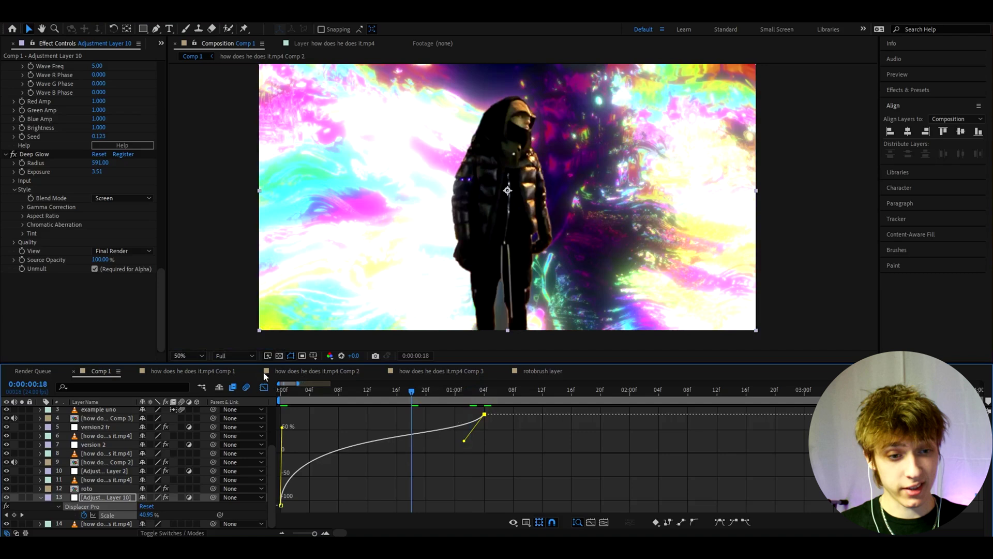
# - Return from the Graph Editor to layer bars and move to frame 17
pyautogui.click(264, 387)
pyautogui.scroll(10, 48, 185)
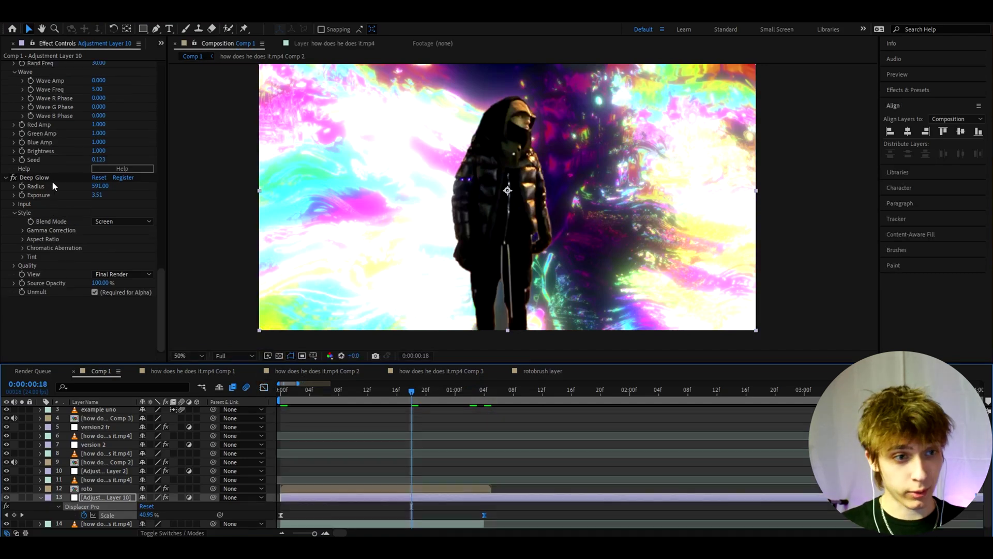
pyautogui.scroll(10, 56, 163)
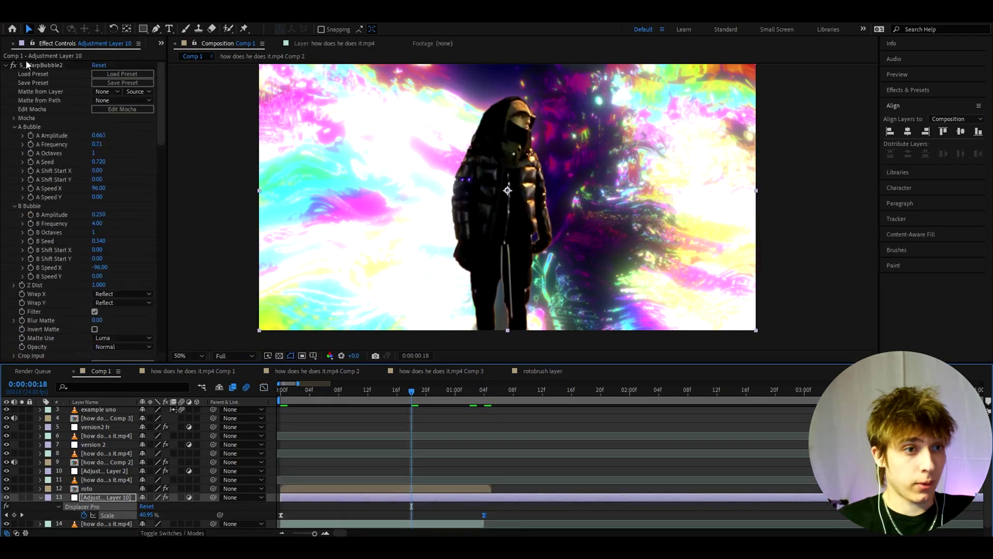
pyautogui.click(404, 391)
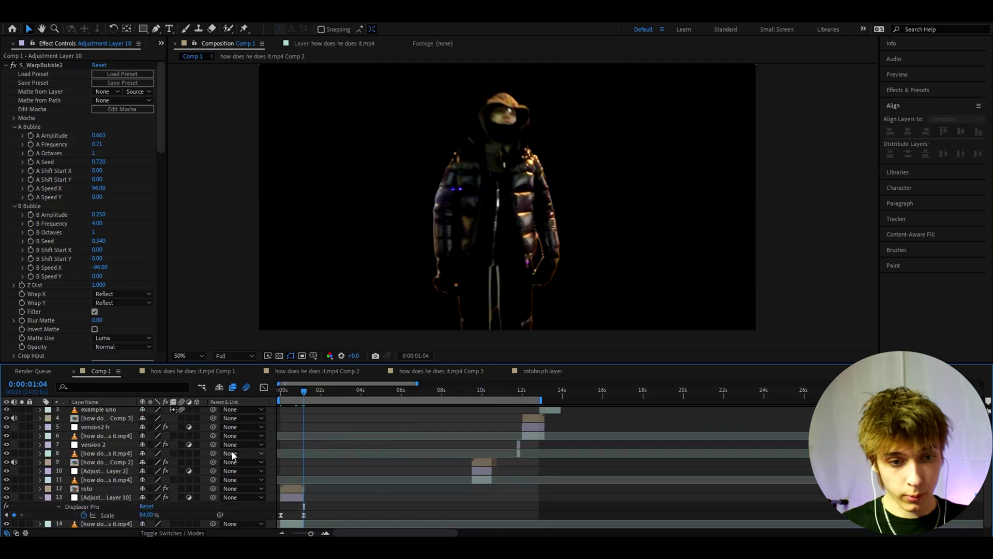
pyautogui.scroll(-3, 362, 440)
# - Toggle Adjustment Layer 10's S_WarpBubble2 off and back on to compare the warp
pyautogui.click(321, 496)
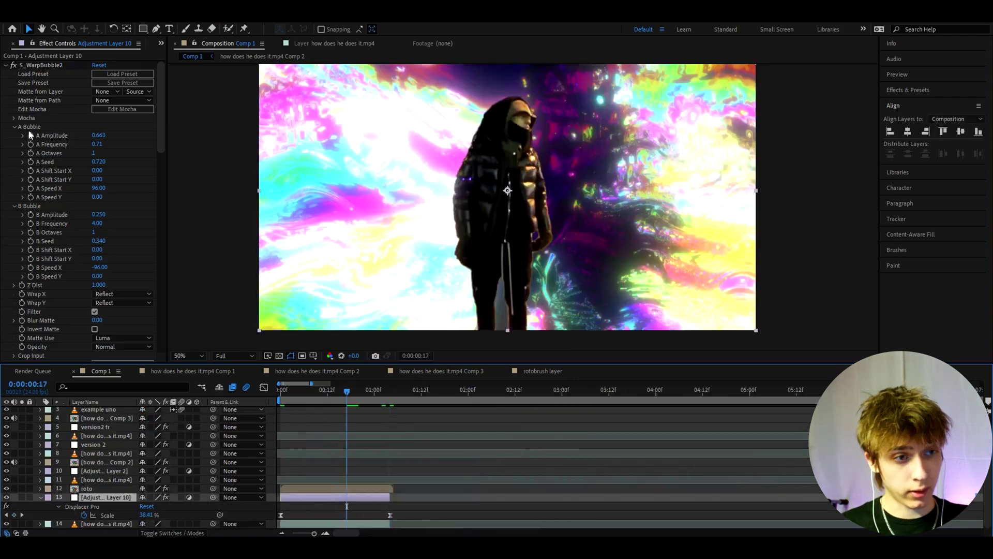
pyautogui.click(13, 66)
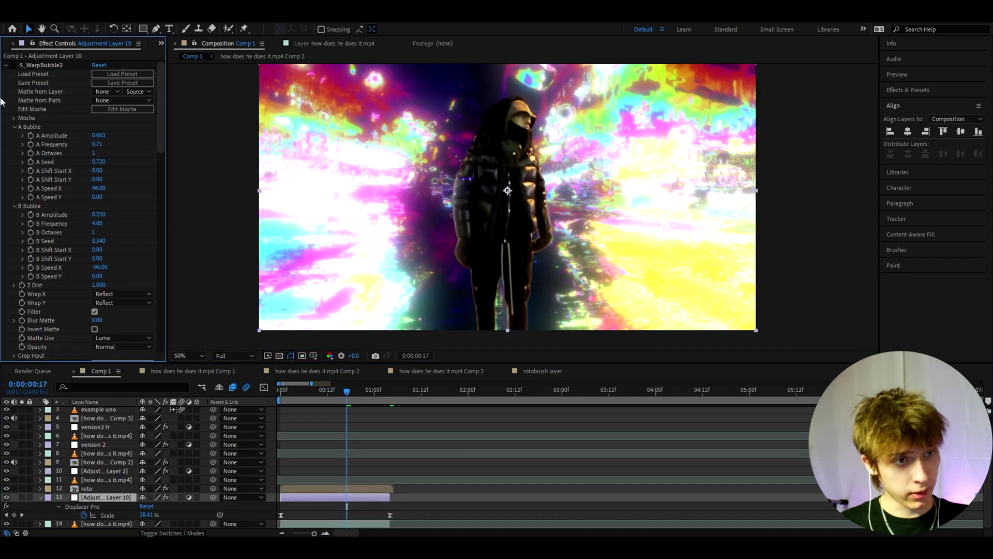
pyautogui.click(14, 66)
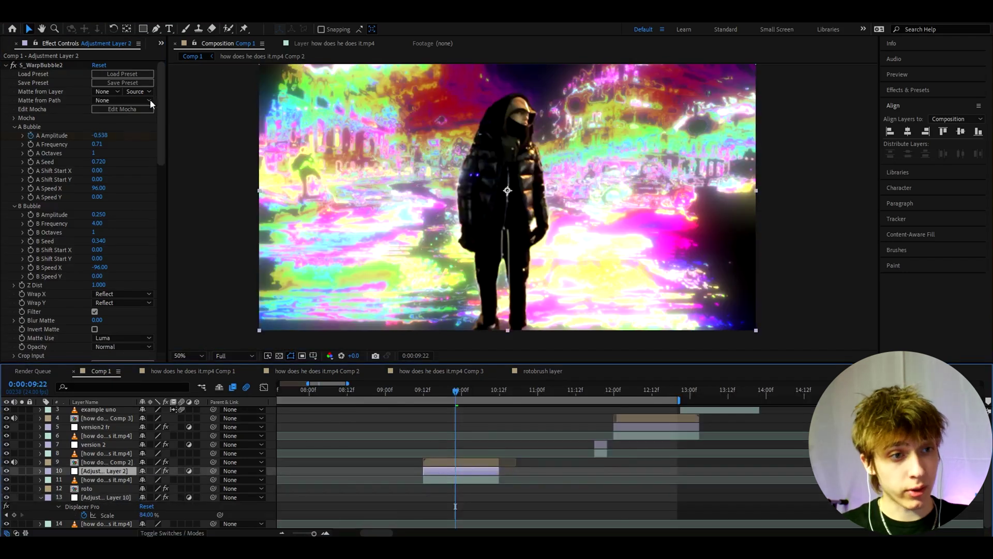
pyautogui.scroll(-15, 55, 160)
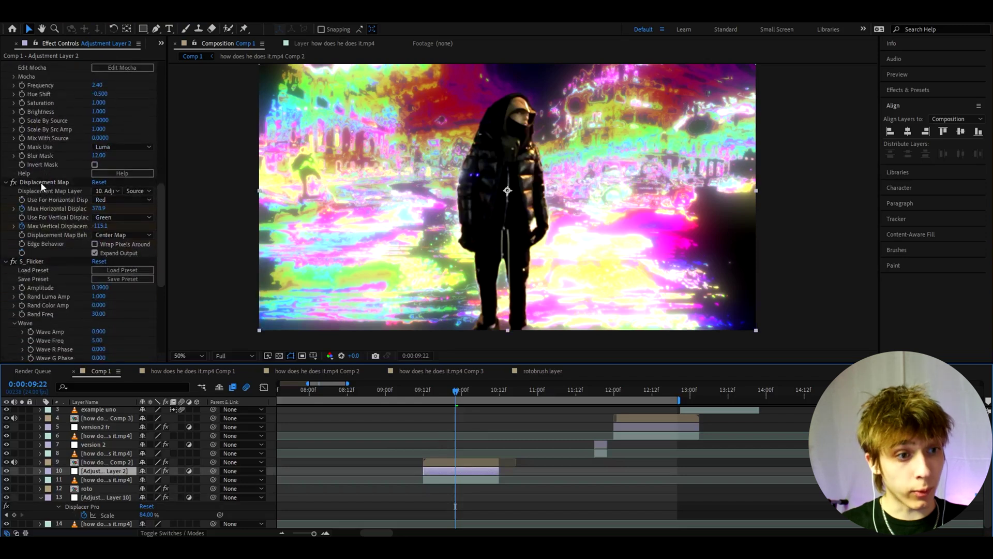
# - Inspect the Displacement Map effect and the blurred Comp 2 layer's Gaussian Blur settings
pyautogui.click(42, 182)
pyautogui.scroll(-3, 41, 181)
pyautogui.scroll(2, 42, 181)
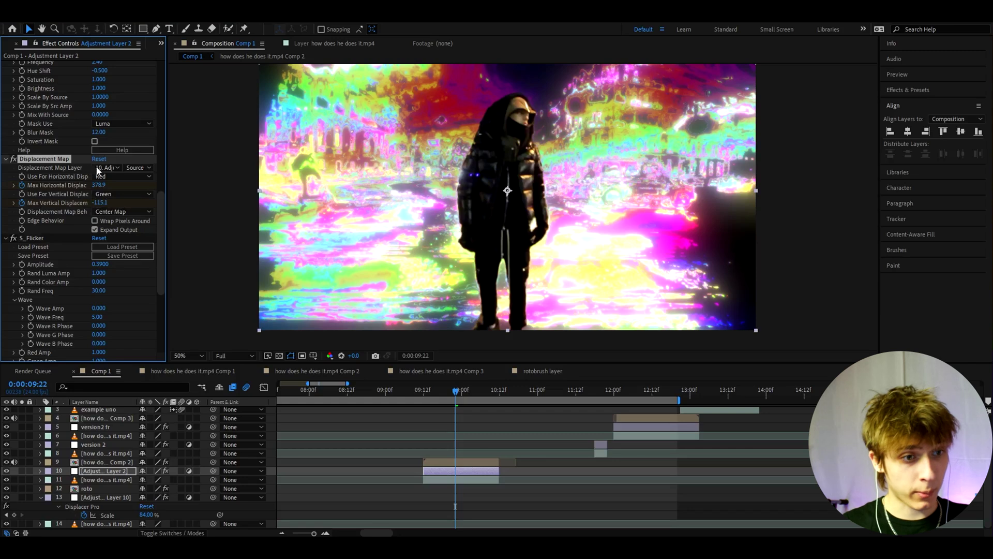
pyautogui.click(445, 464)
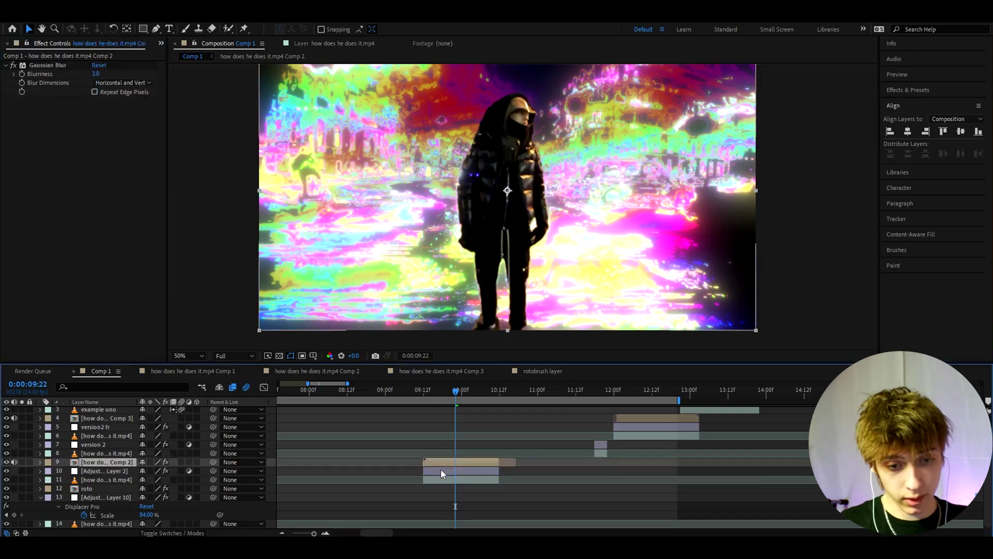
pyautogui.click(441, 472)
pyautogui.scroll(-5, 82, 199)
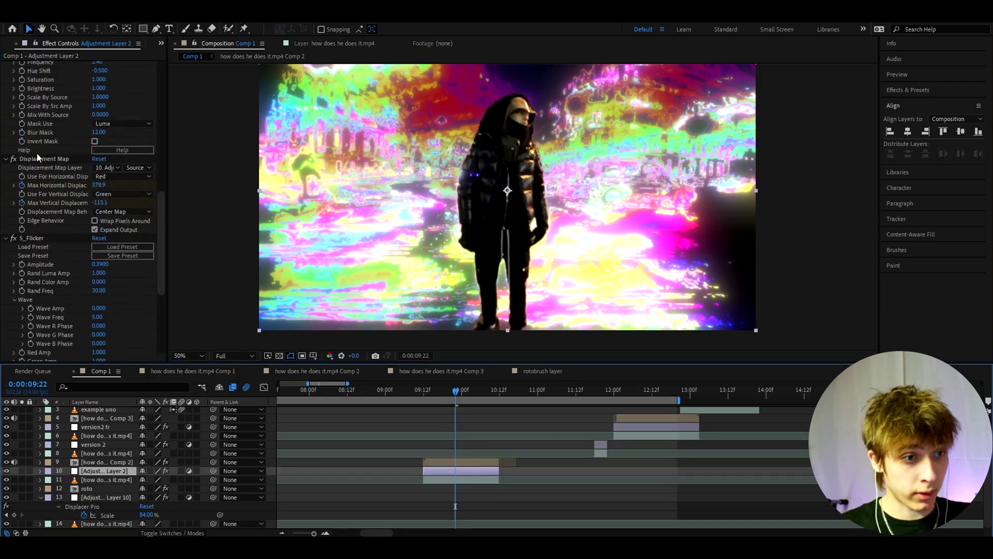
pyautogui.click(36, 160)
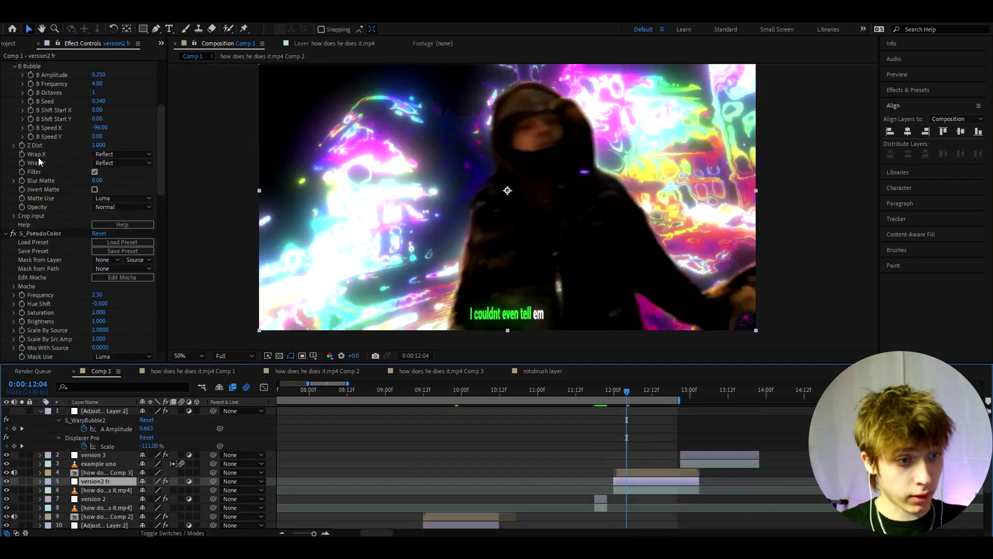
# - Reveal the keyframed properties of the version2 fr layer in the timeline
pyautogui.scroll(-4, 44, 175)
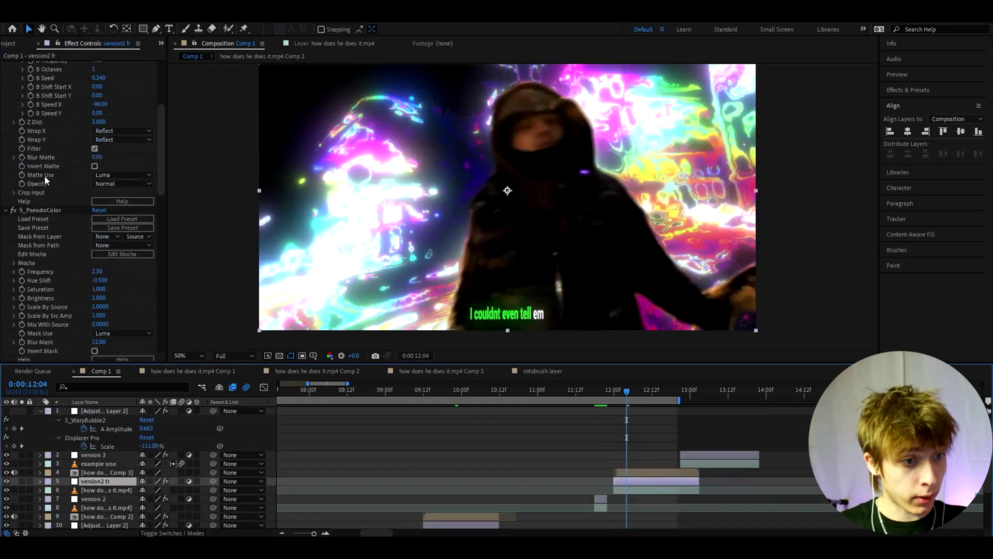
pyautogui.scroll(-8, 62, 212)
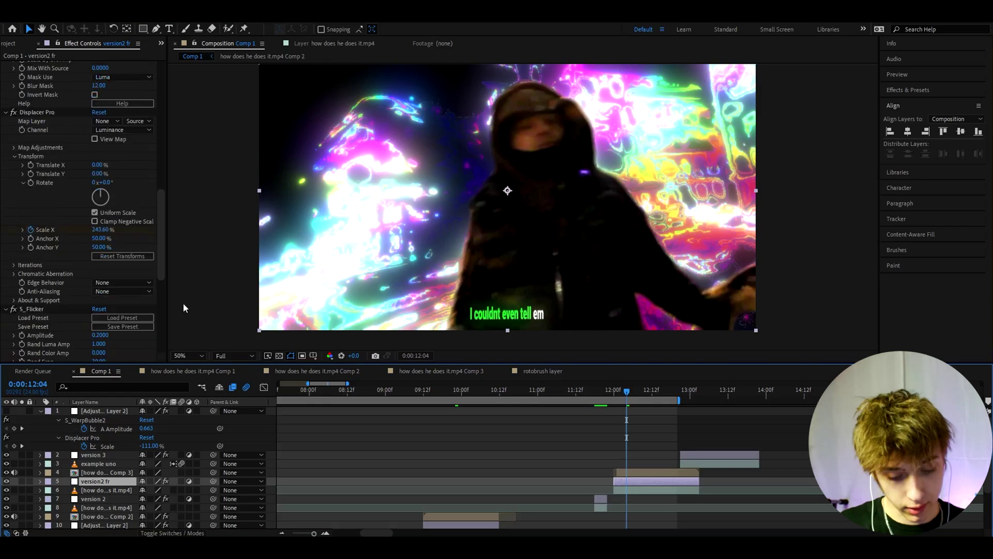
pyautogui.press('u')
pyautogui.scroll(-2, 642, 462)
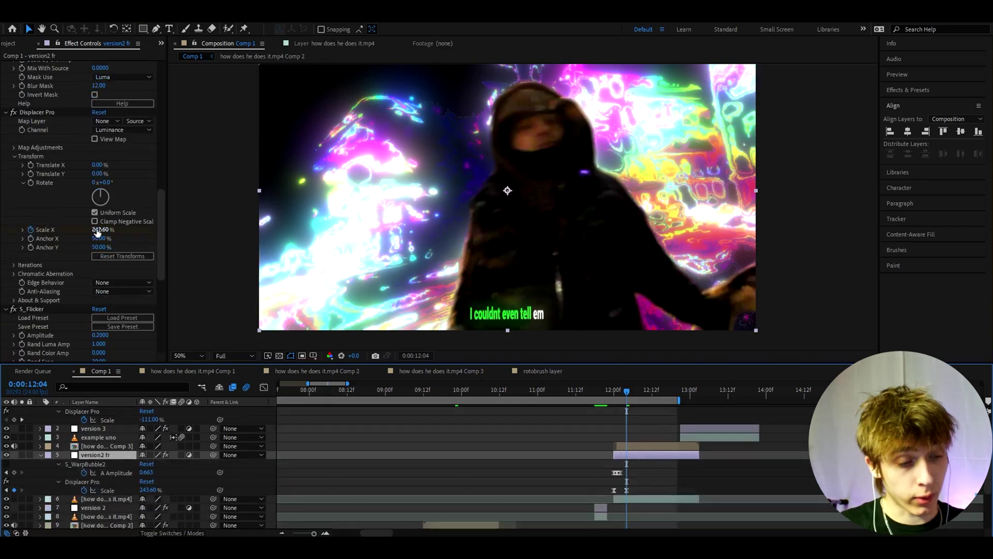
pyautogui.scroll(-6, 75, 250)
pyautogui.scroll(6, 74, 251)
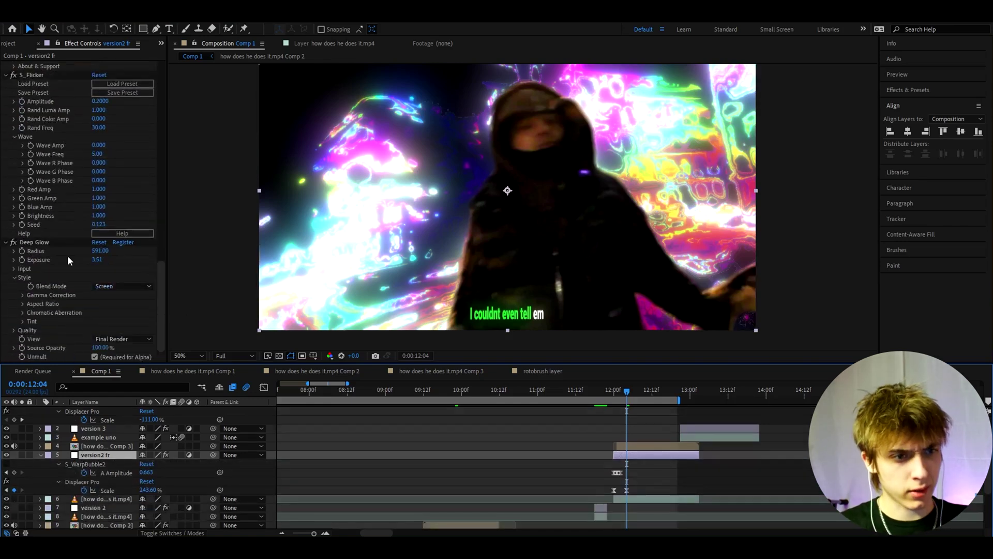
# - At 13:07, show version 3's keyframed Amplitude and Displacer Pro Scale, then zoom out the timeline
pyautogui.click(649, 390)
pyautogui.click(712, 395)
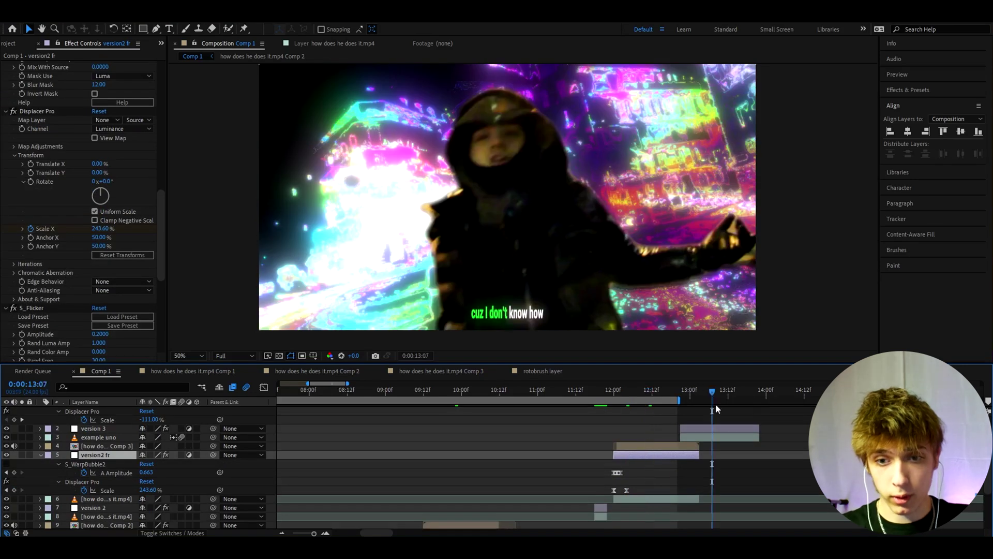
pyautogui.click(713, 428)
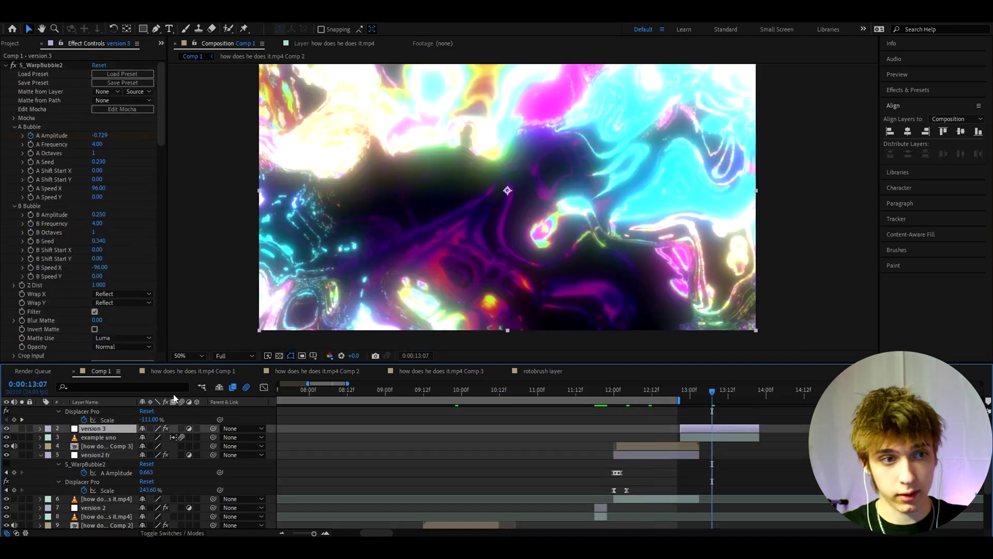
pyautogui.moveTo(161, 104); pyautogui.dragTo(161, 212)
pyautogui.press('u')
pyautogui.scroll(1, 735, 444)
pyautogui.press('-')
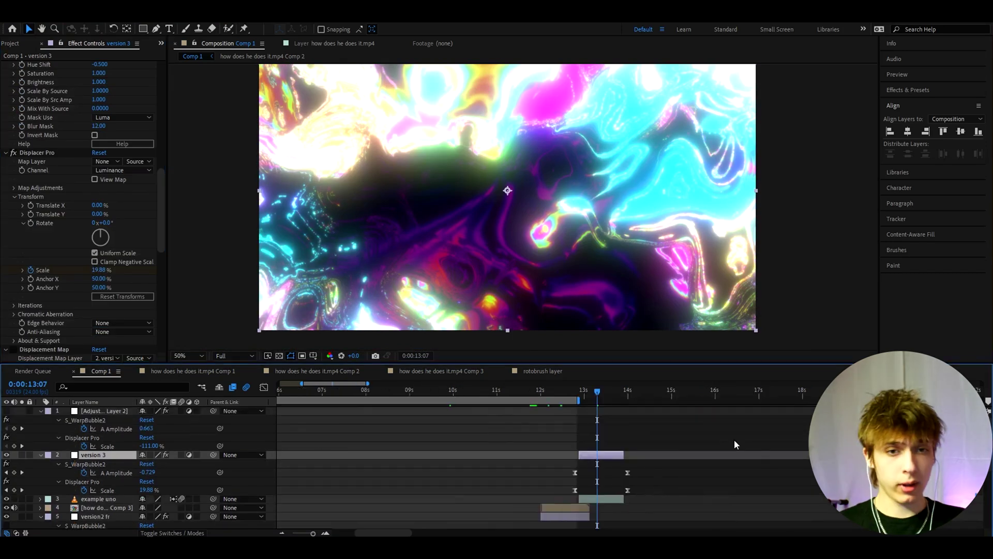